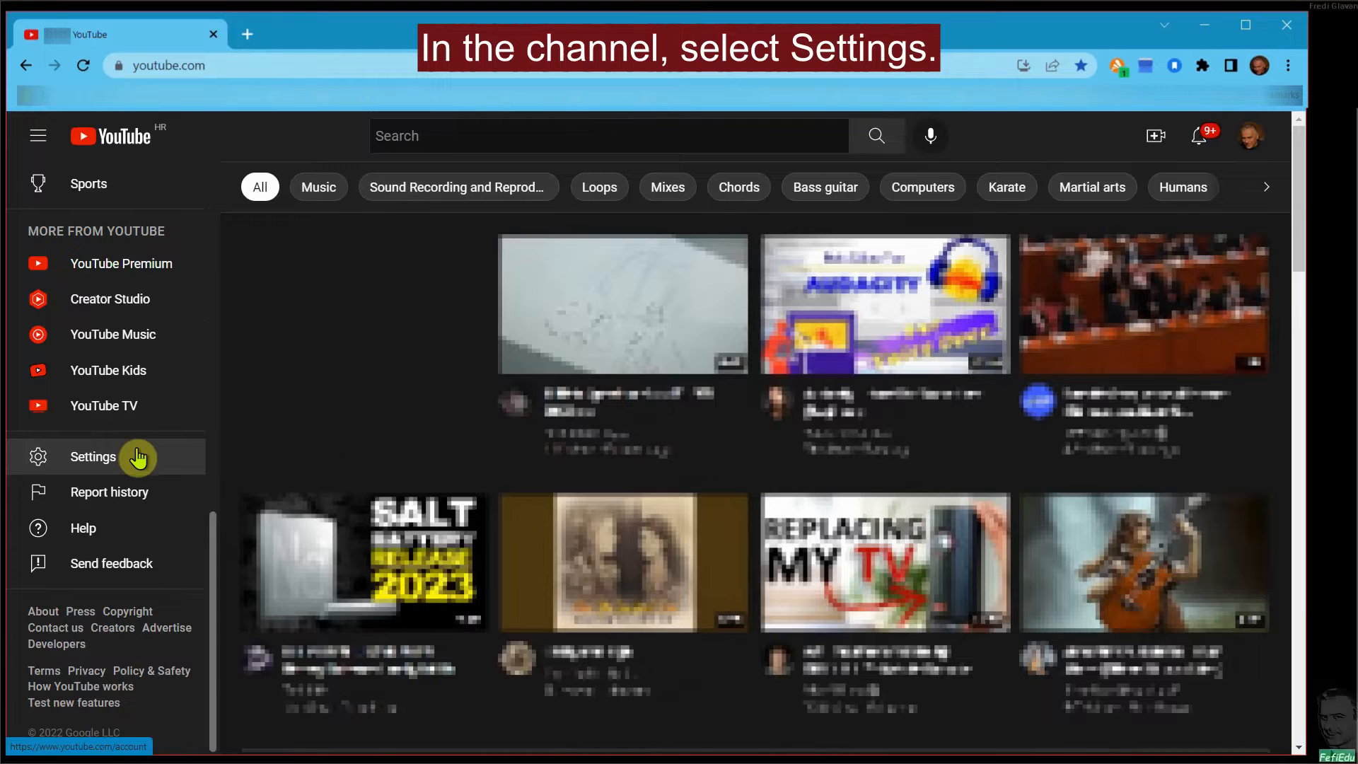
Open the form for creating an additional channel from the account's channel management settings.
{"action": "left_click", "coordinate": [94, 464]}
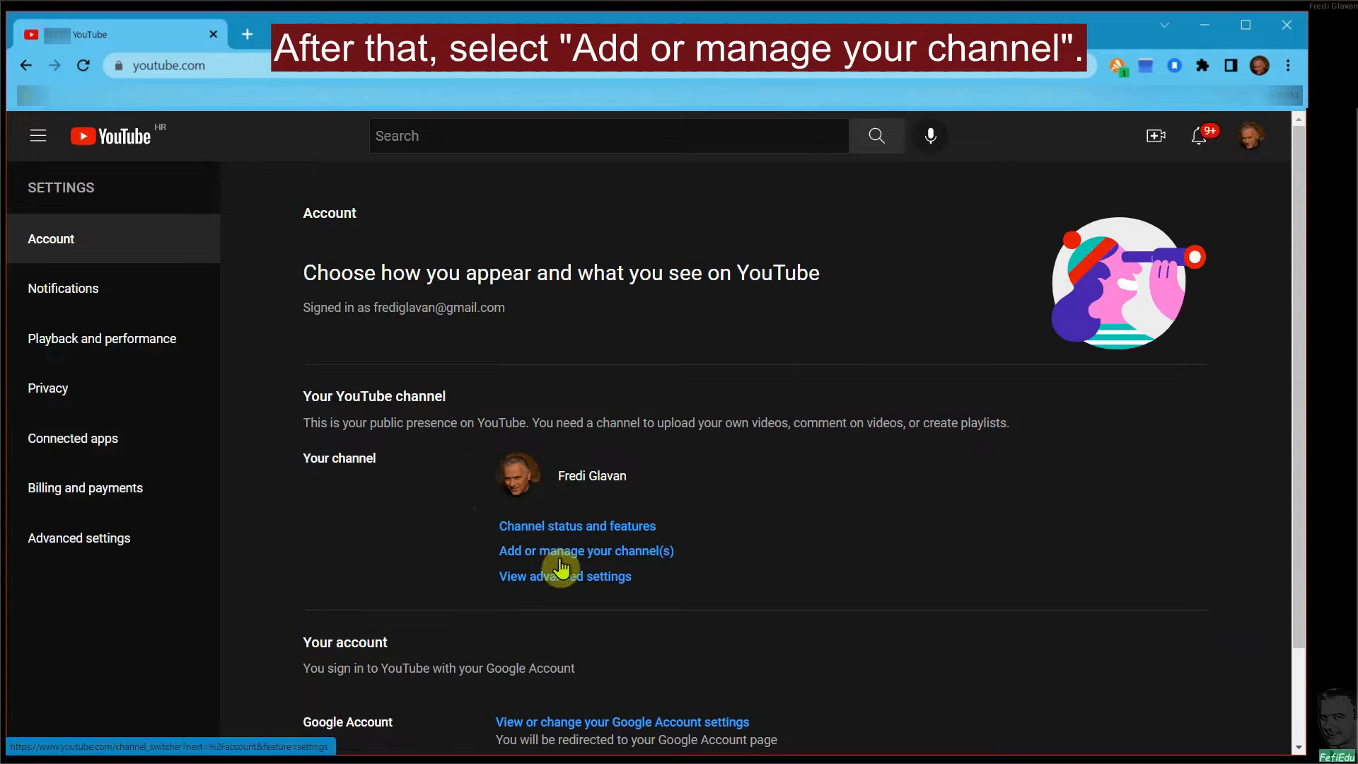
{"action": "left_click", "coordinate": [611, 558]}
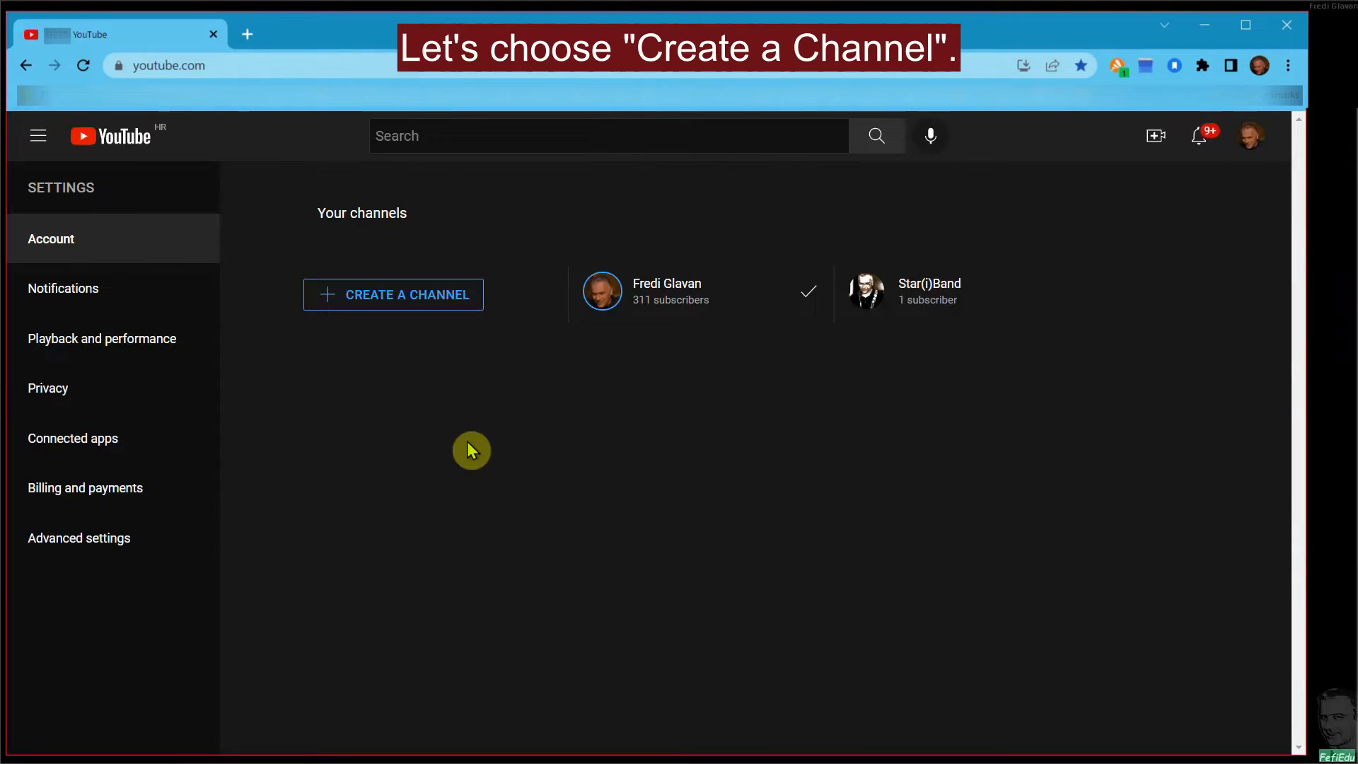
{"action": "left_click", "coordinate": [385, 301]}
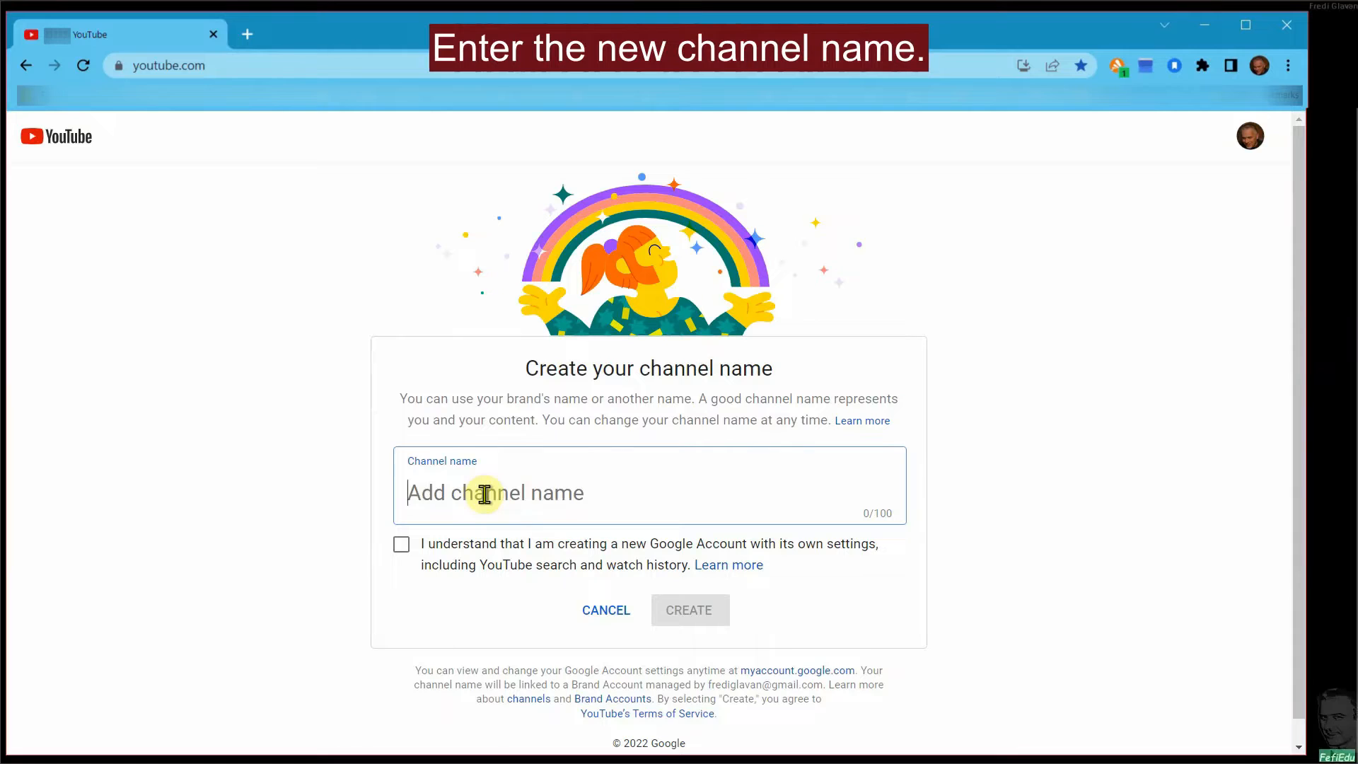
Name the new channel FefiPainting, accept the new Google Account acknowledgement and create the channel.
{"action": "type", "text": "FefiPainting"}
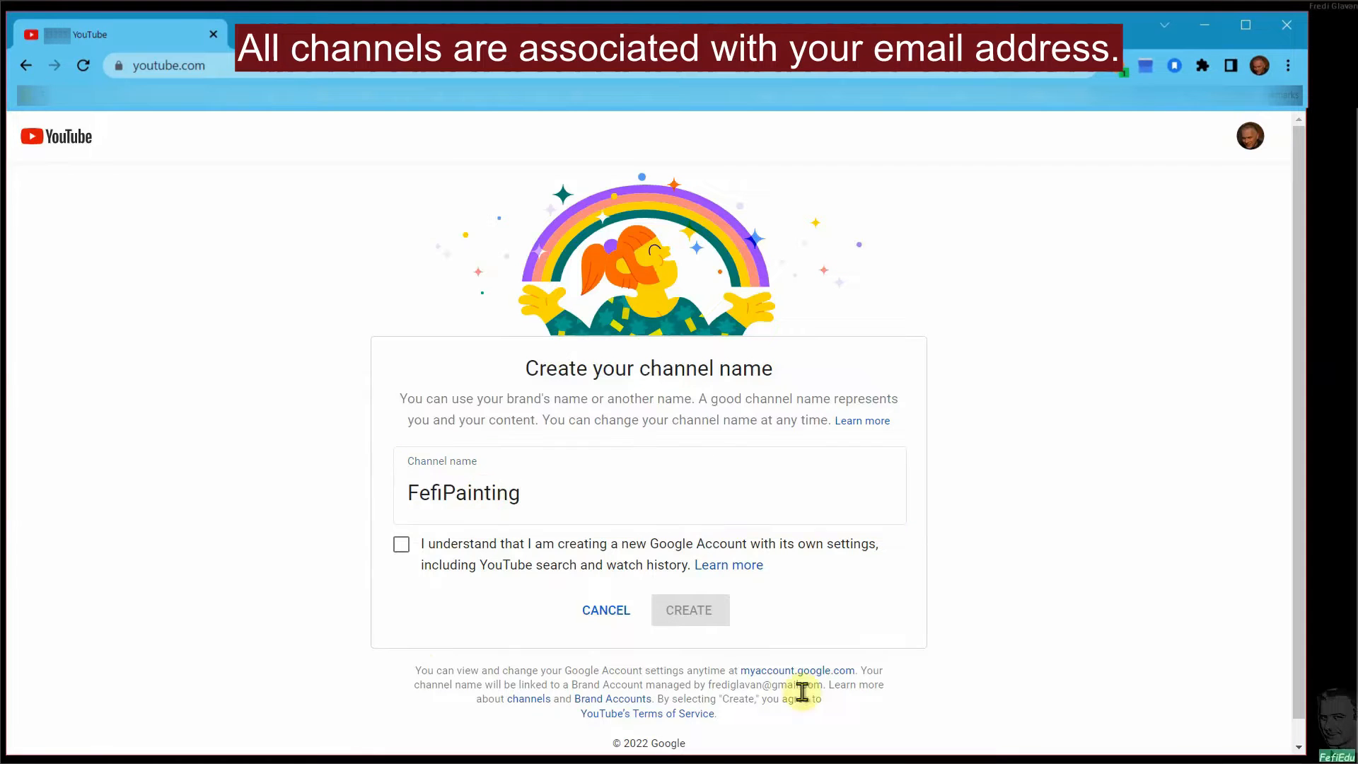
{"action": "left_click_drag", "start_coordinate": [708, 683], "coordinate": [820, 681]}
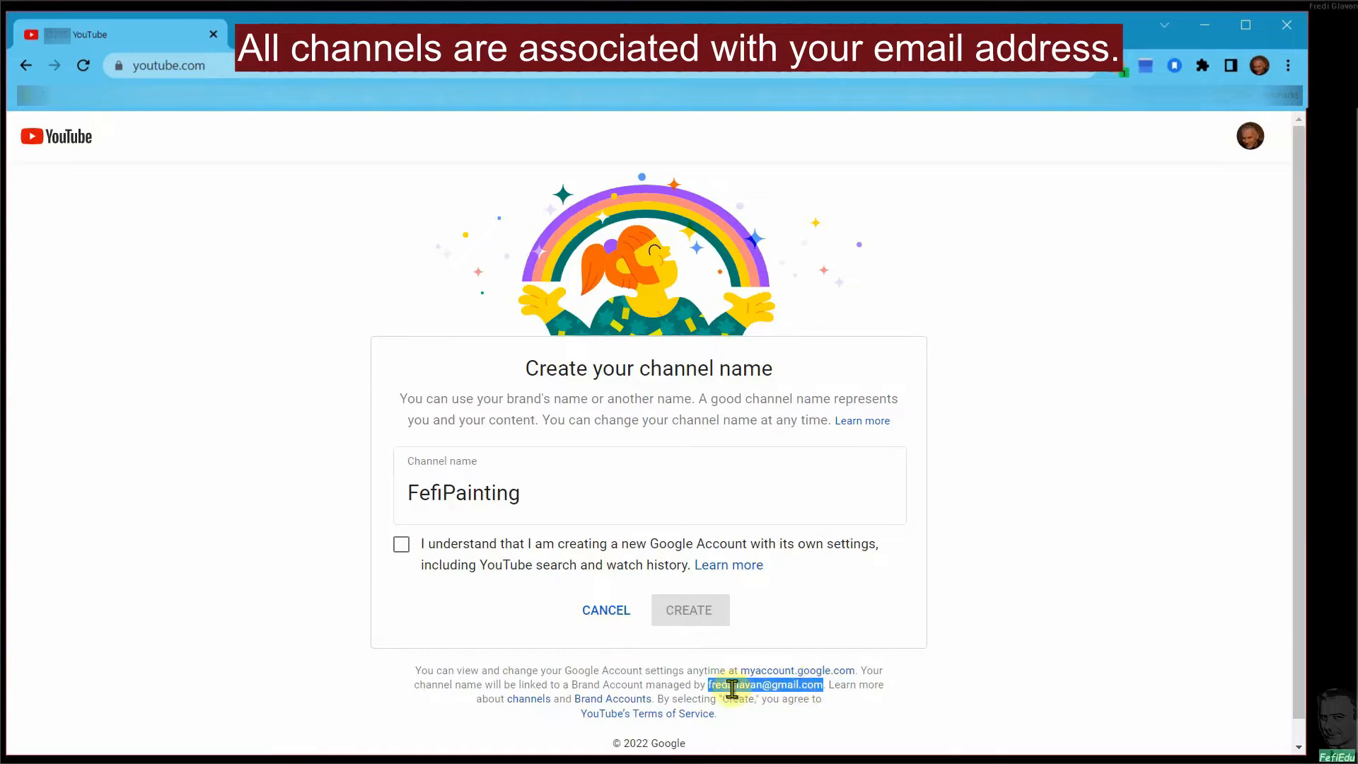
{"action": "left_click", "coordinate": [1040, 622]}
{"action": "left_click", "coordinate": [401, 546]}
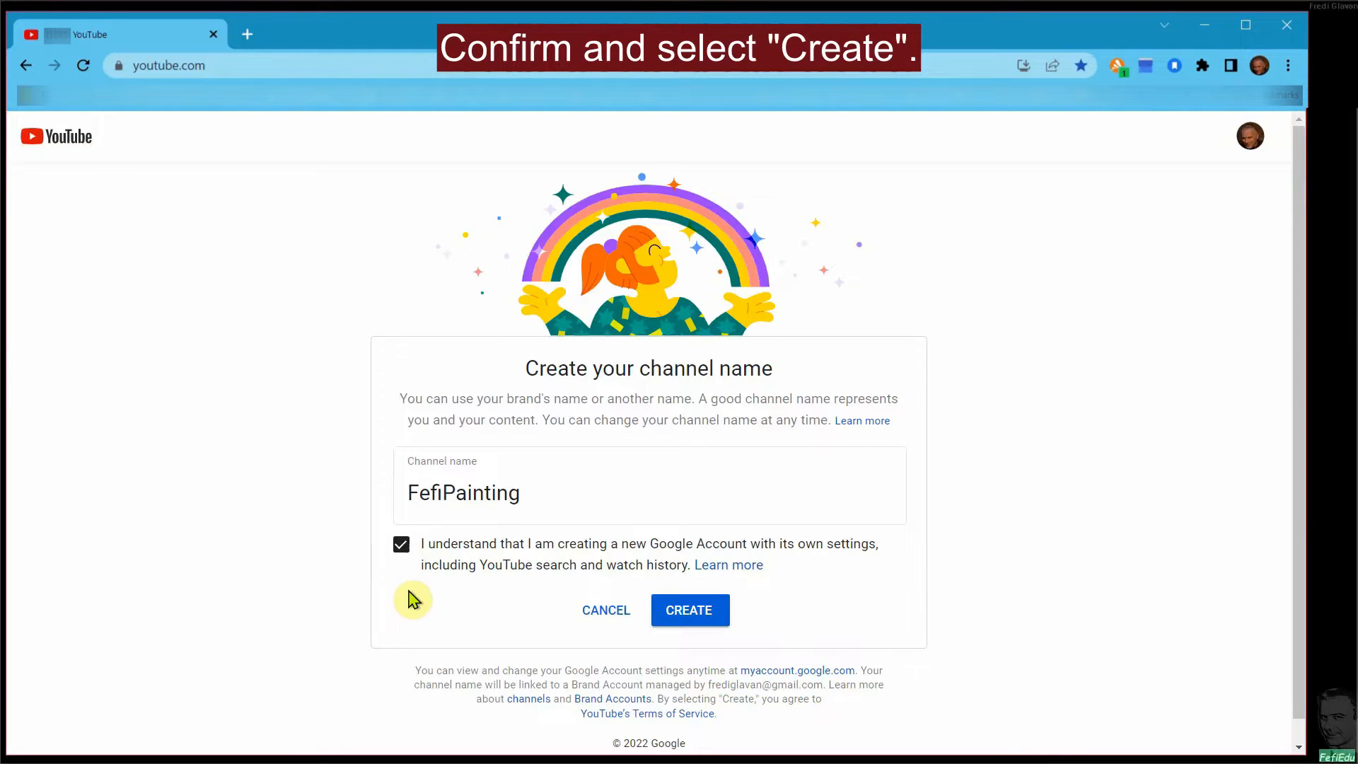
{"action": "left_click", "coordinate": [693, 618]}
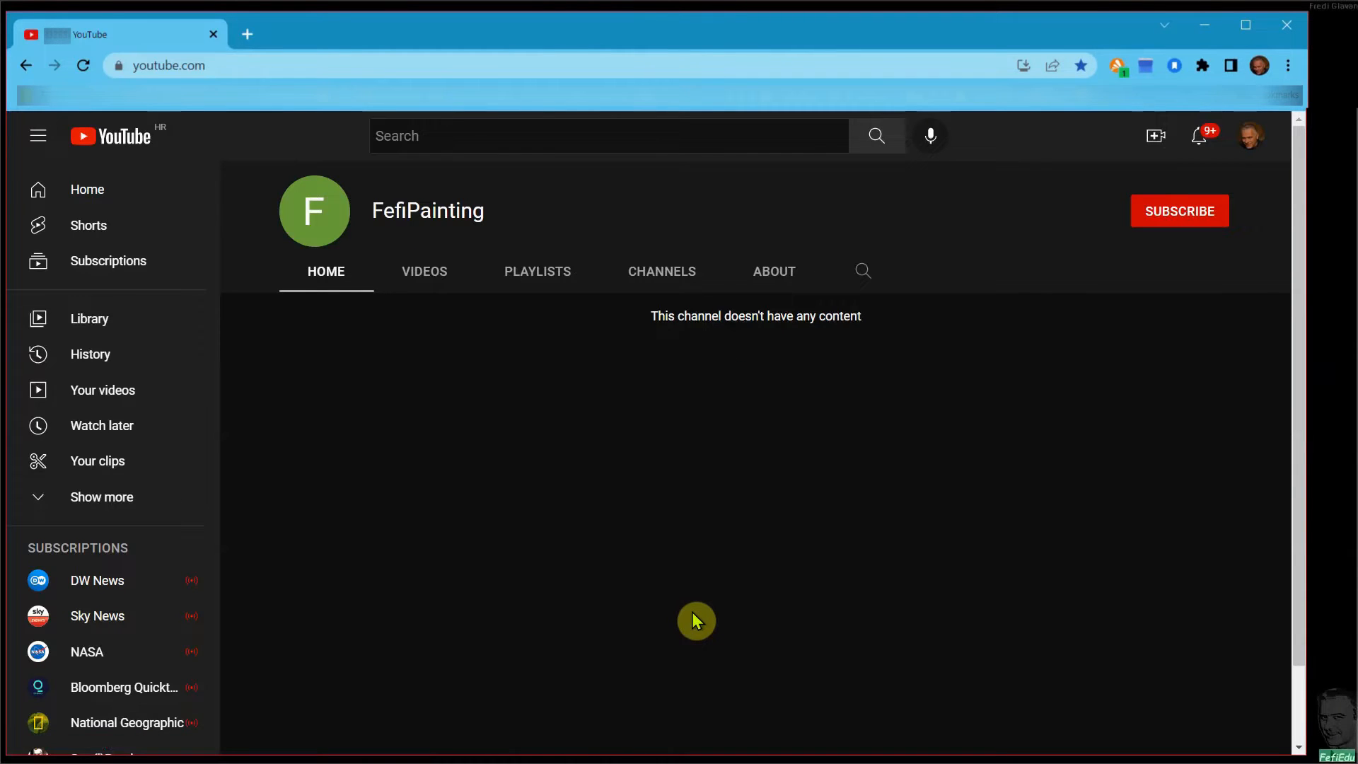
Go to YouTube Studio and switch the active account to the FefiPainting channel.
{"action": "left_click", "coordinate": [1252, 138]}
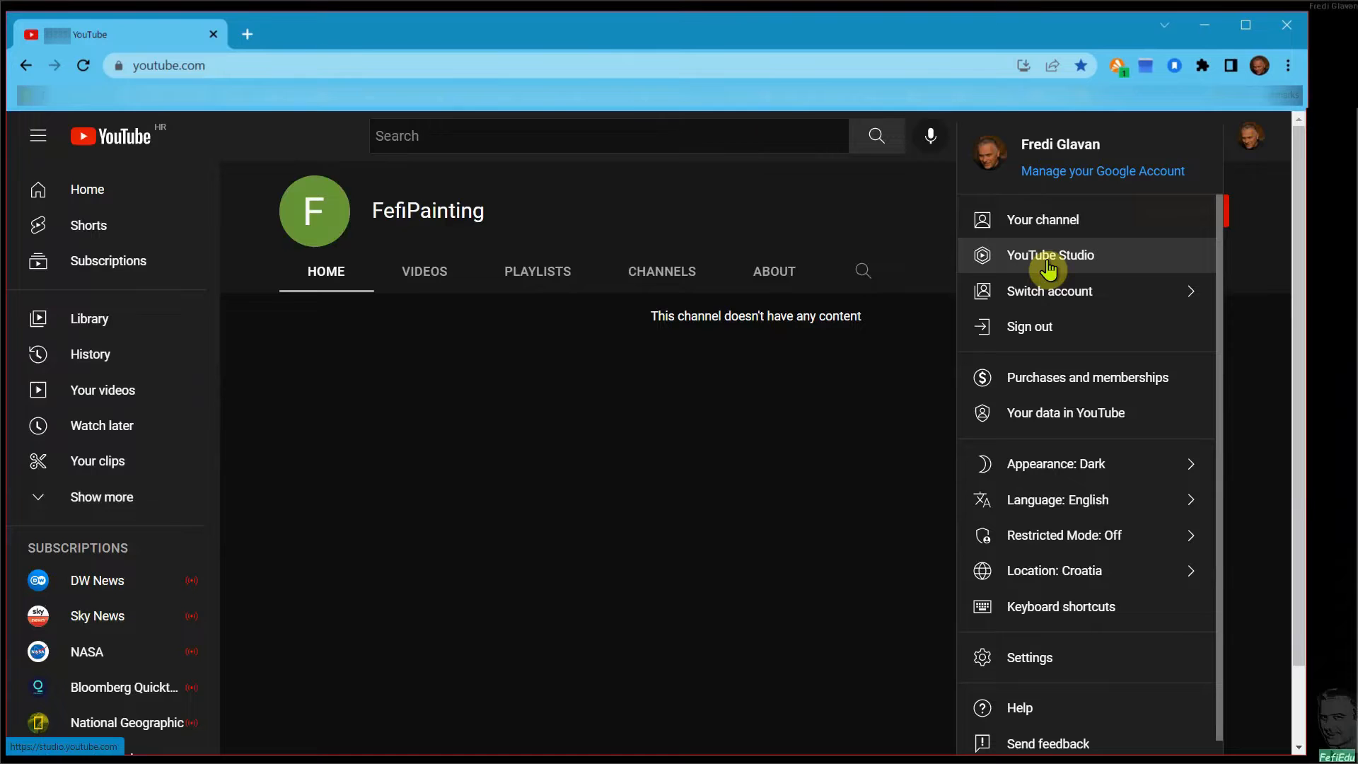
{"action": "left_click", "coordinate": [1049, 255]}
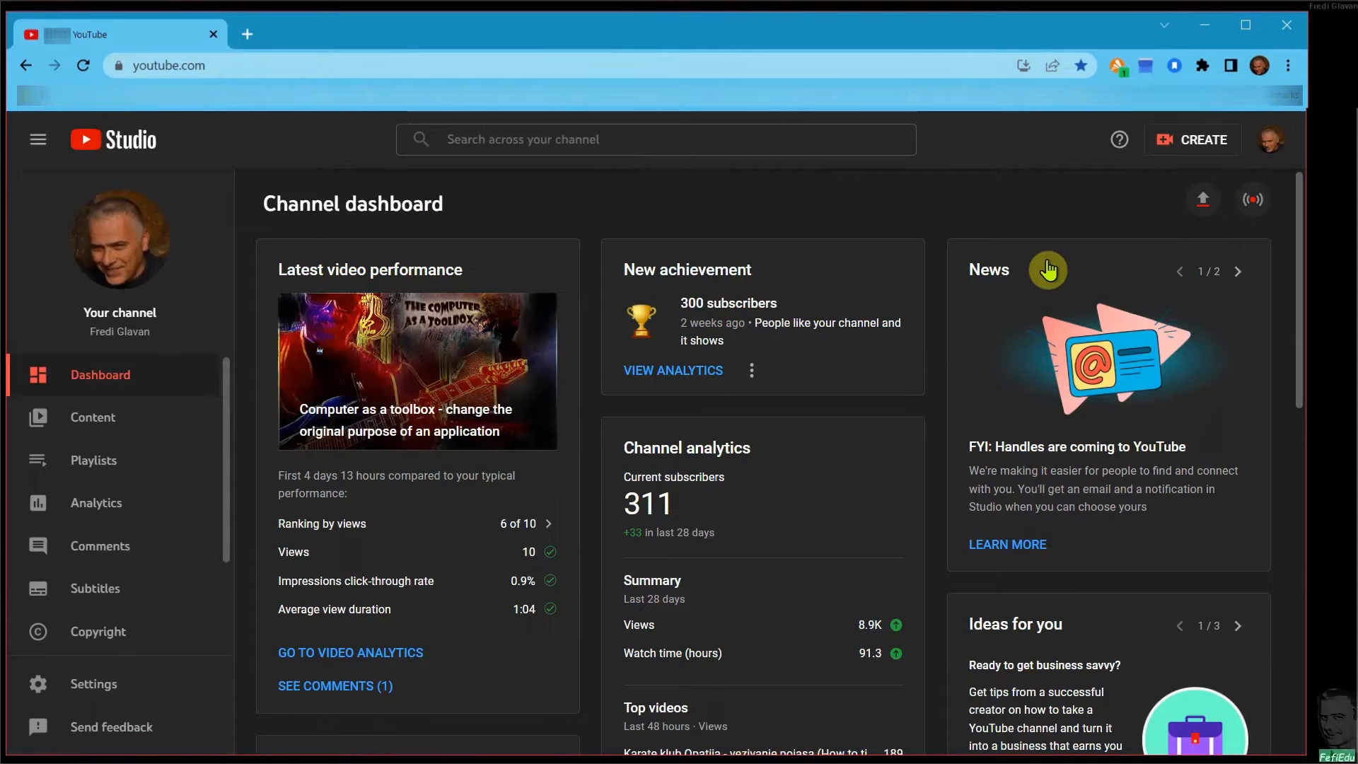
{"action": "left_click", "coordinate": [1268, 146]}
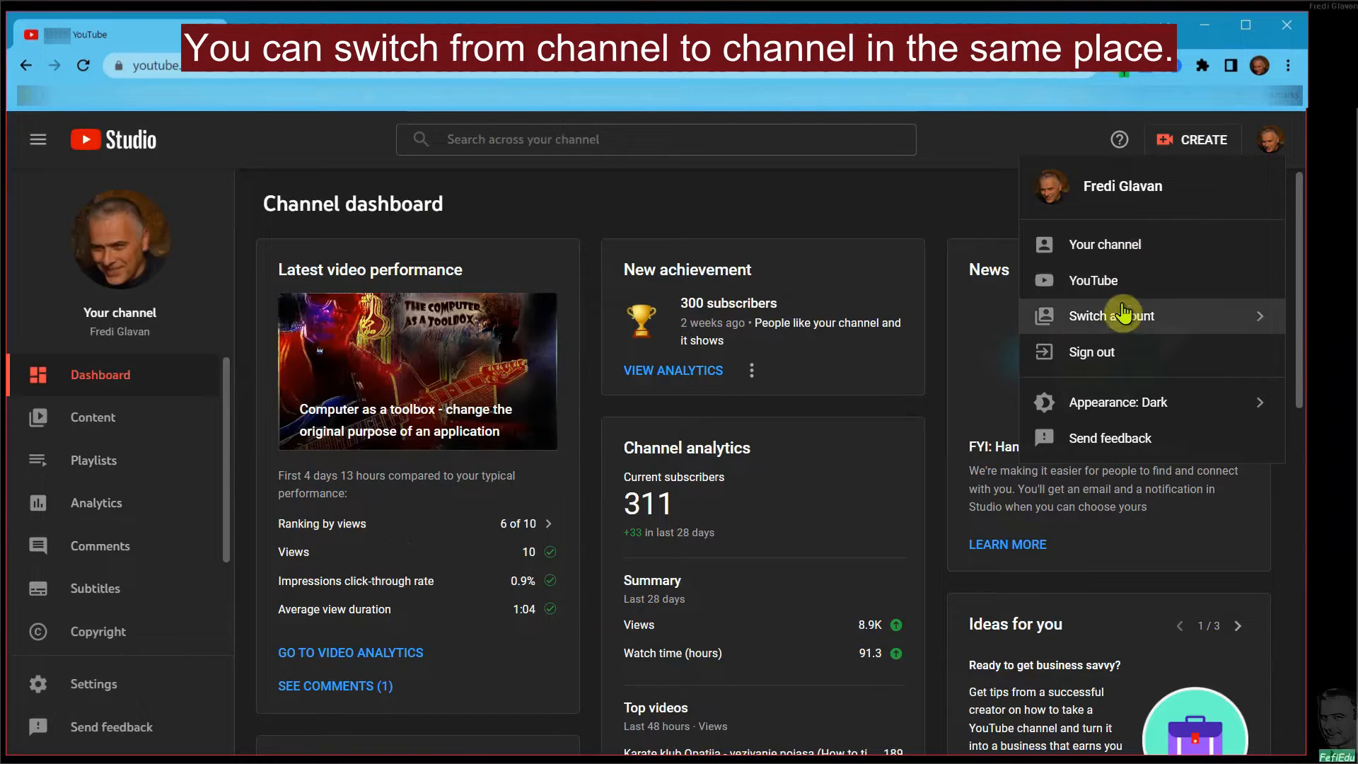
{"action": "left_click", "coordinate": [1120, 318]}
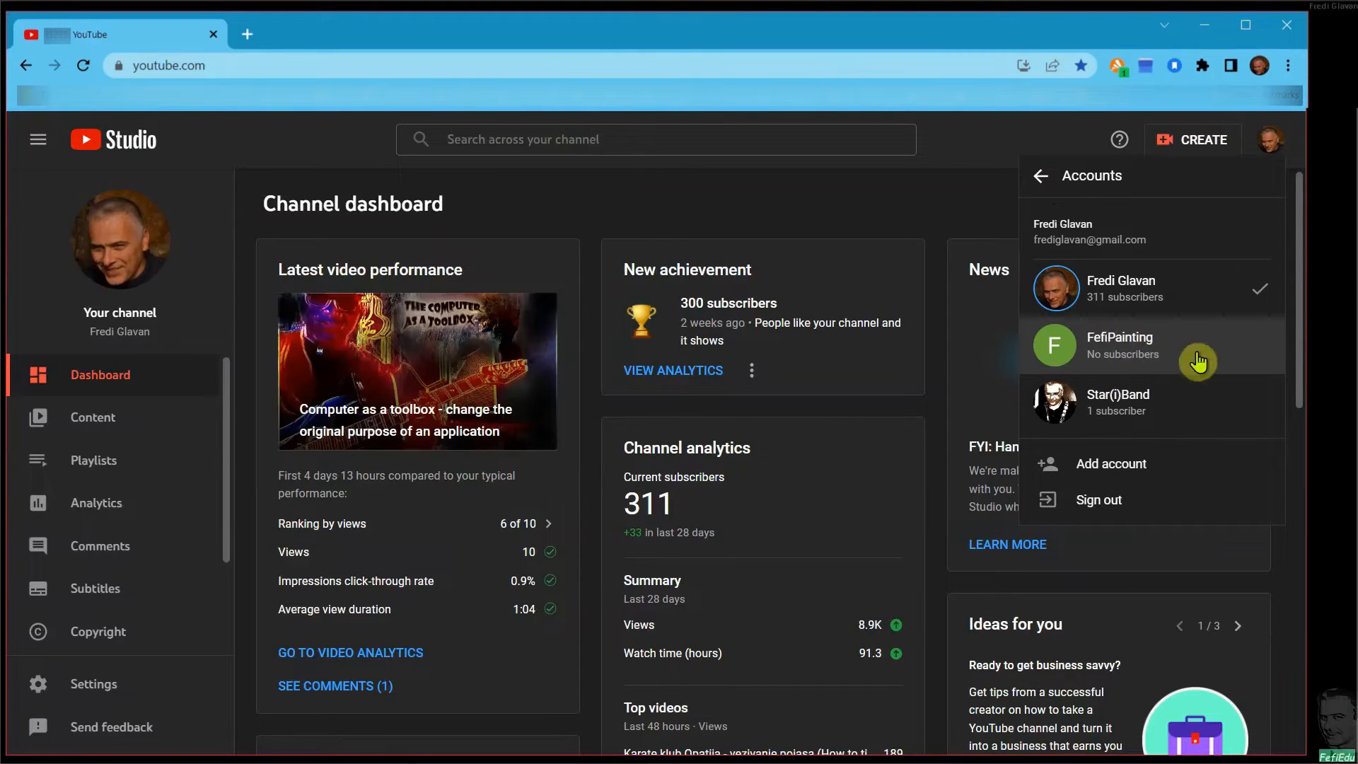
{"action": "left_click", "coordinate": [1126, 347]}
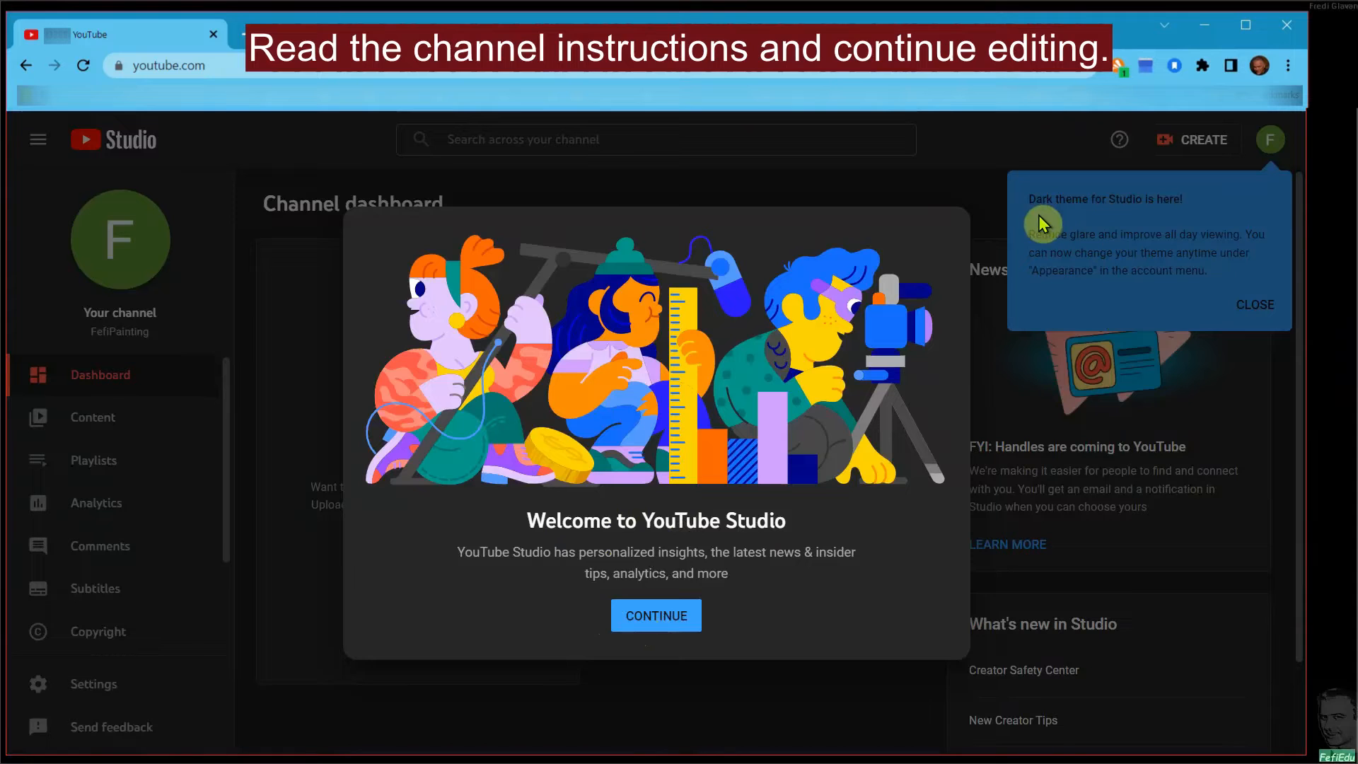
Dismiss the YouTube Studio welcome message and the tips about the dark theme and channel customization.
{"action": "left_click", "coordinate": [671, 617]}
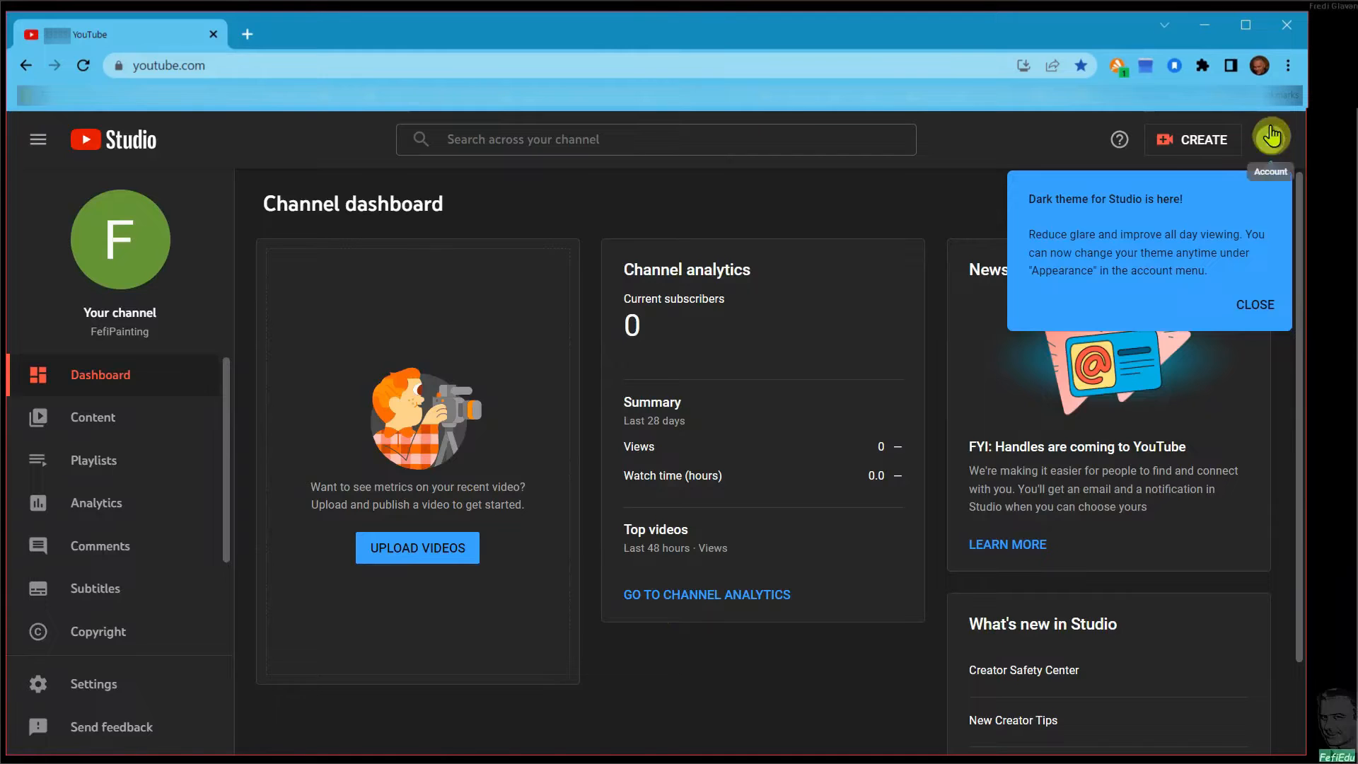
{"action": "left_click", "coordinate": [1251, 306]}
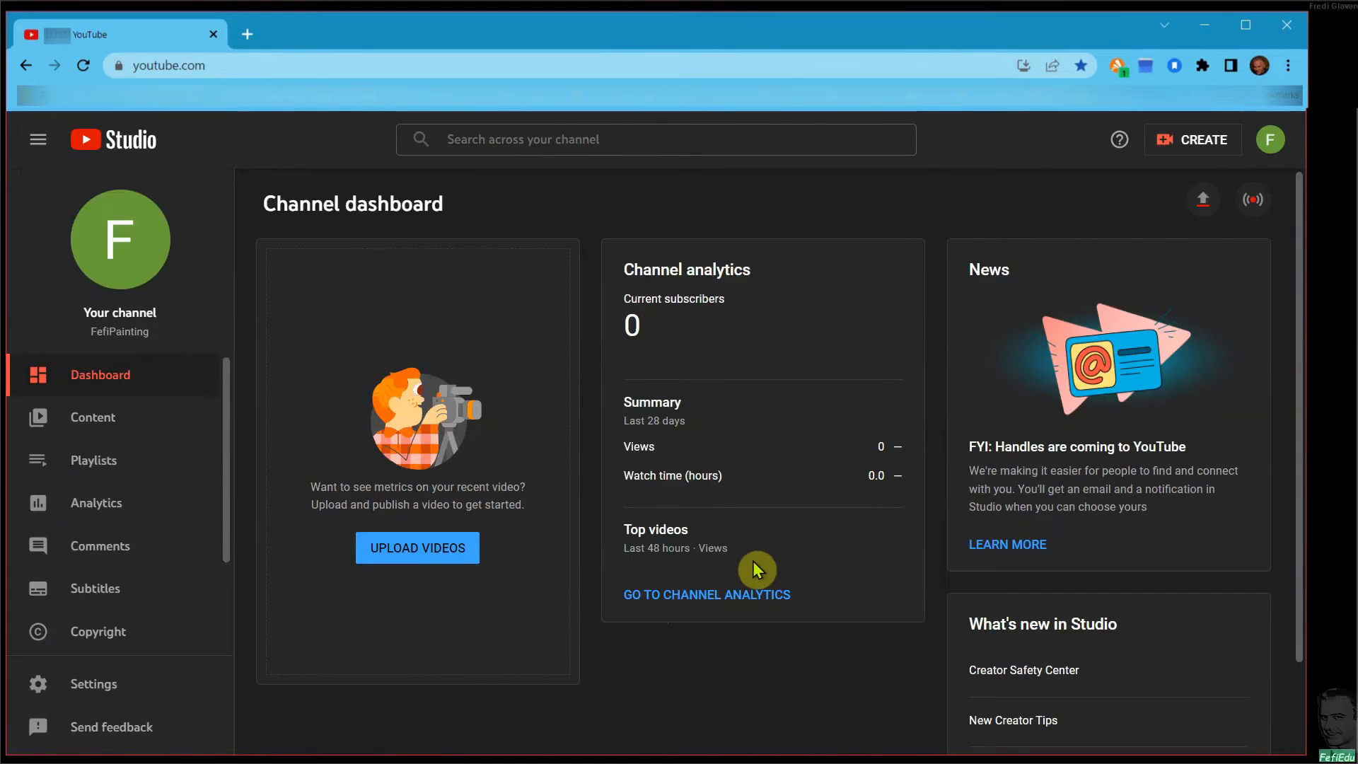
{"action": "scroll", "coordinate": [151, 541], "scroll_direction": "down", "scroll_amount": 2}
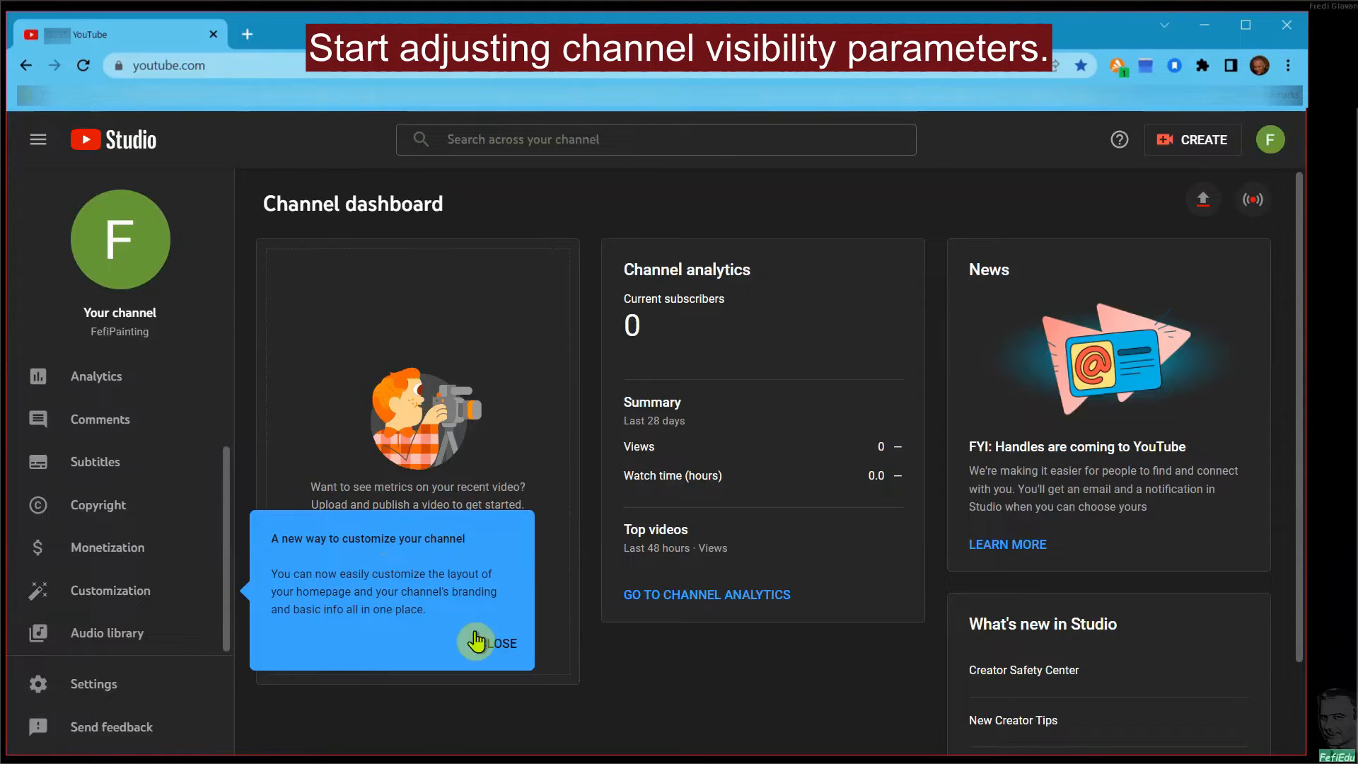
{"action": "left_click", "coordinate": [496, 645]}
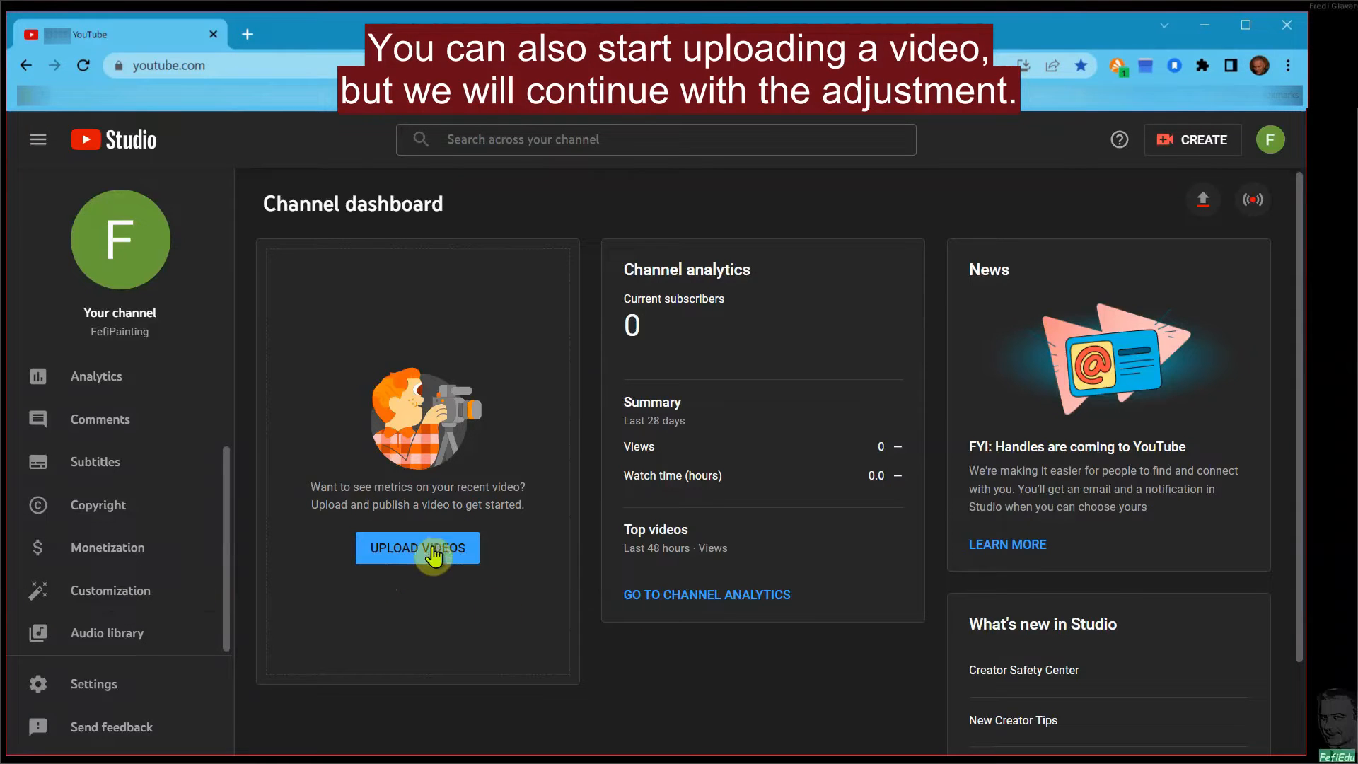
In the channel's basic info, enter the description "The Art of Painting by" plus the artist's full name and "(Painting and Digital Art).".
{"action": "left_click", "coordinate": [124, 594]}
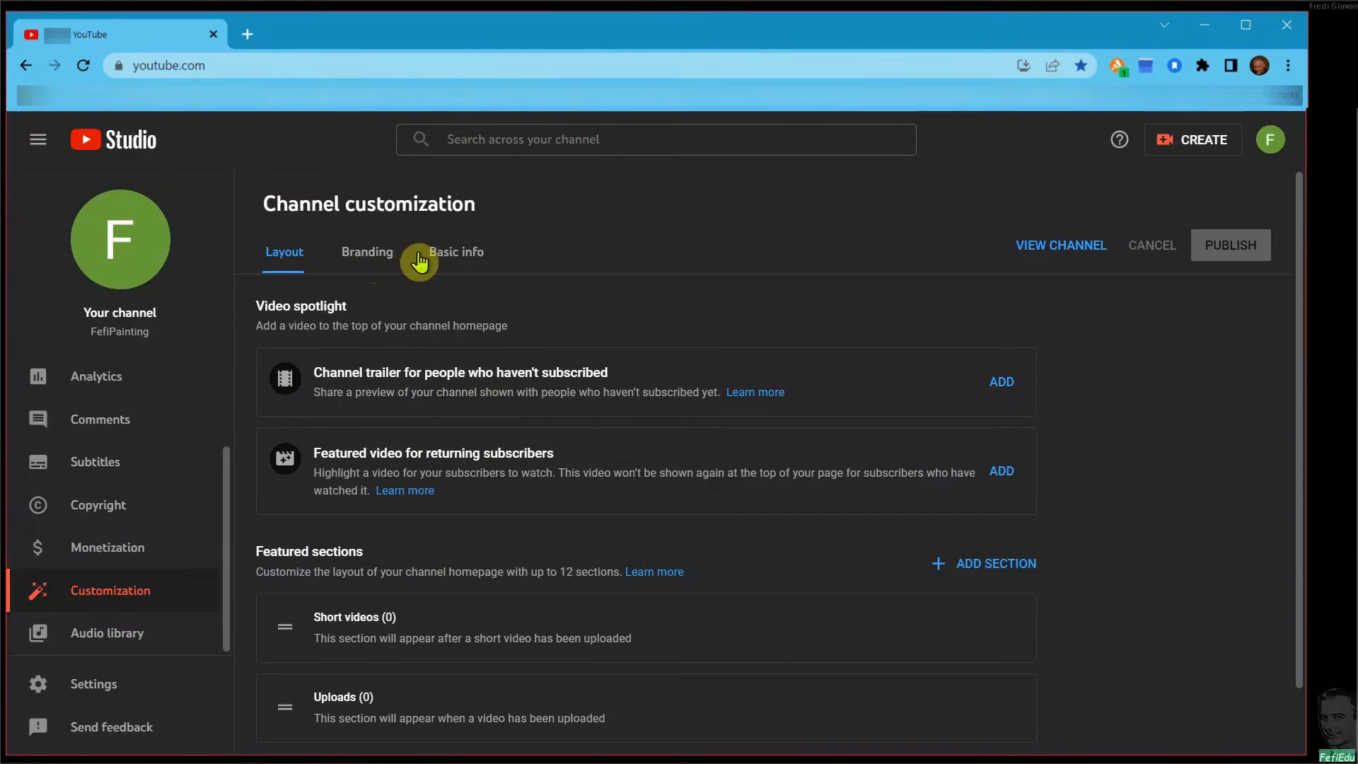
{"action": "left_click", "coordinate": [450, 262]}
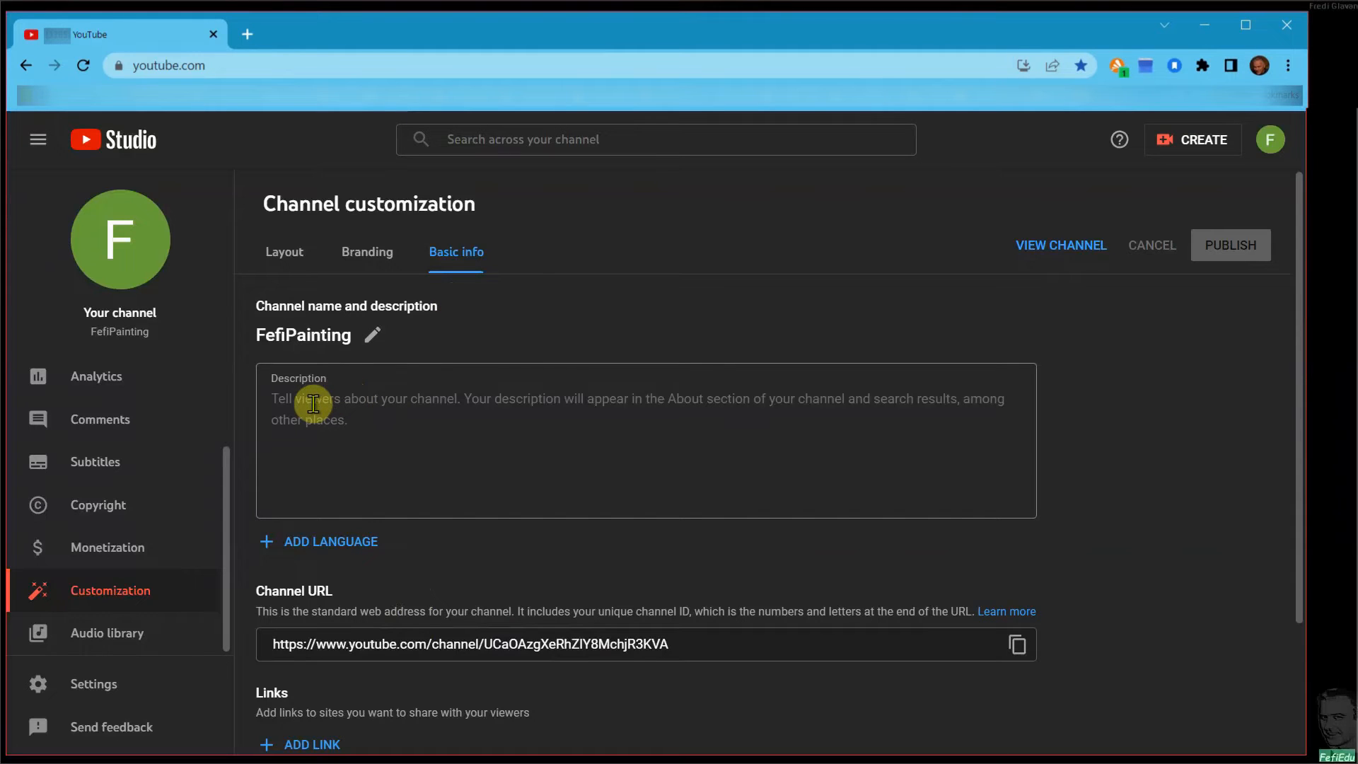
{"action": "left_click", "coordinate": [301, 383]}
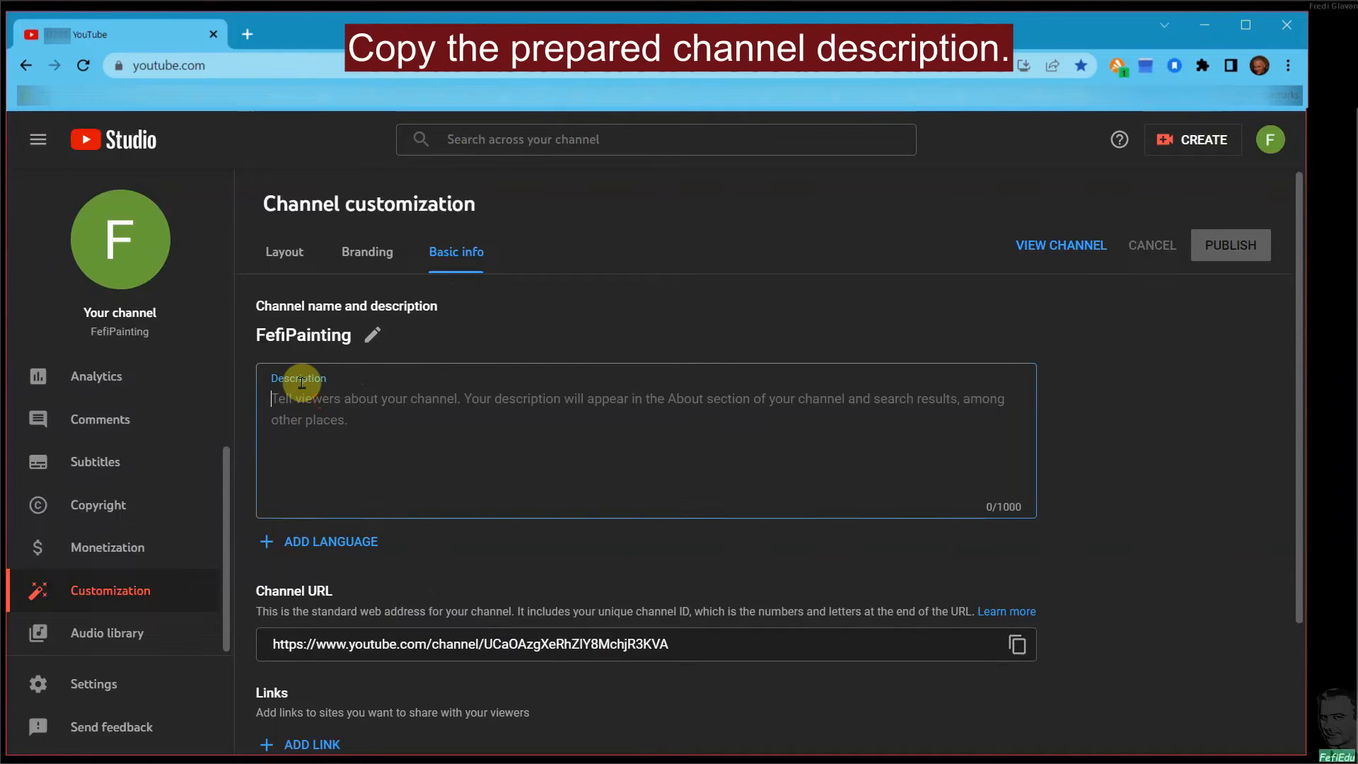
{"action": "type", "text": "The Art of Painting by Fredi Glavan (Painting and Digital Art)."}
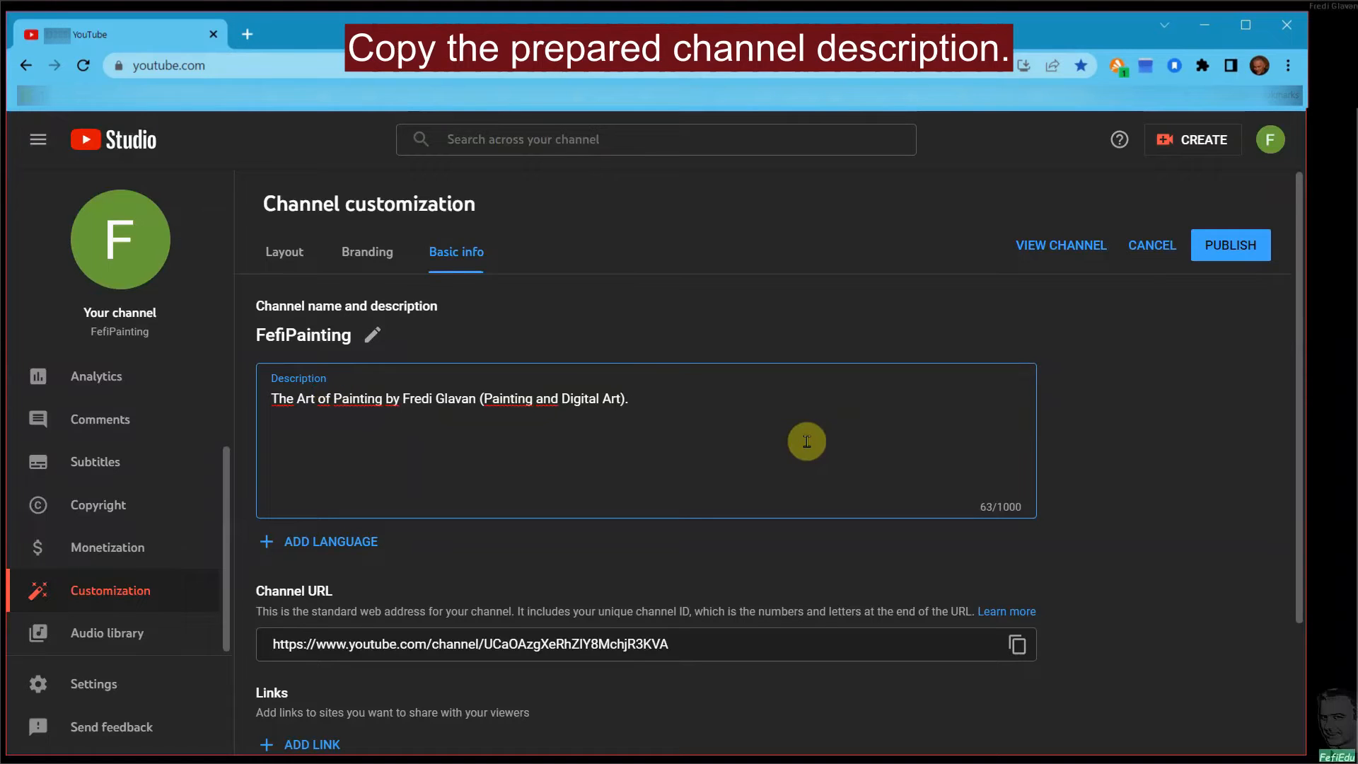
{"action": "left_click", "coordinate": [1155, 426]}
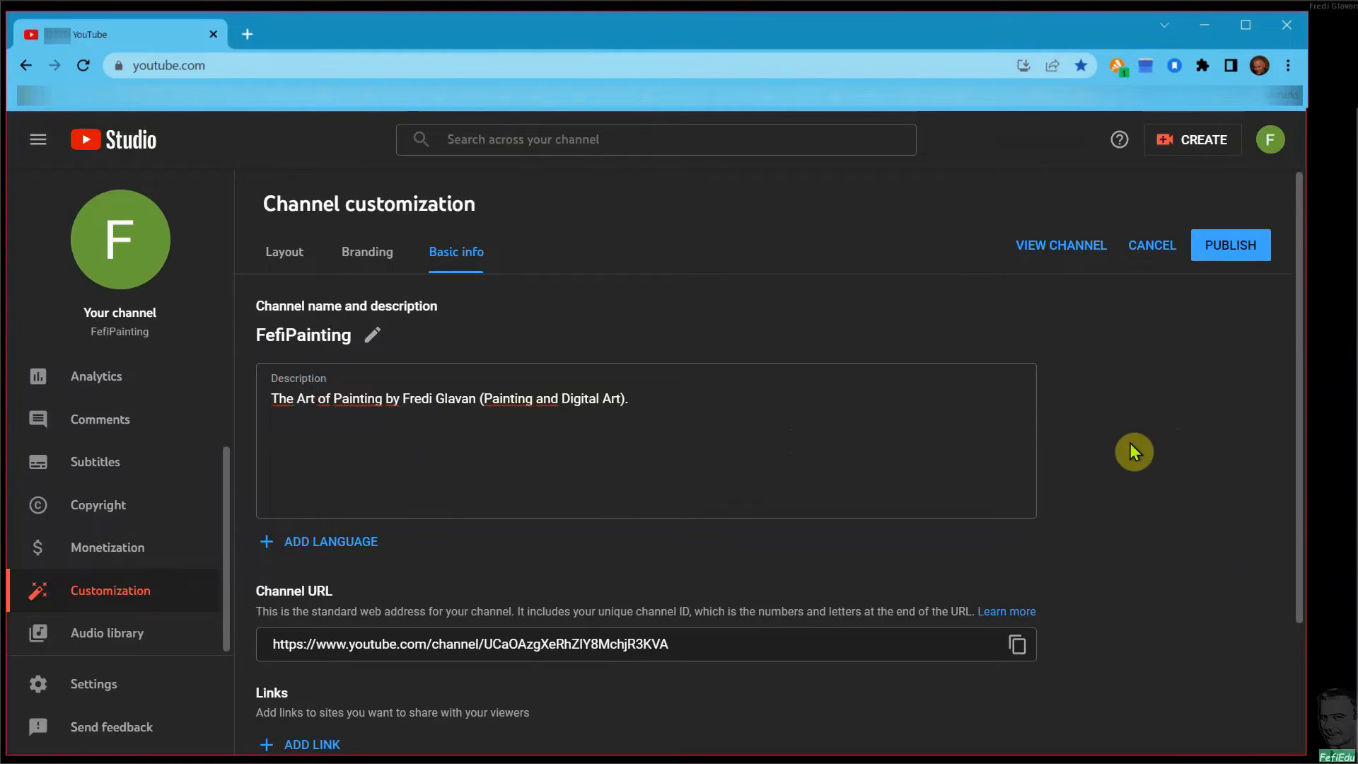
{"action": "scroll", "coordinate": [1144, 408], "scroll_direction": "down", "scroll_amount": 2}
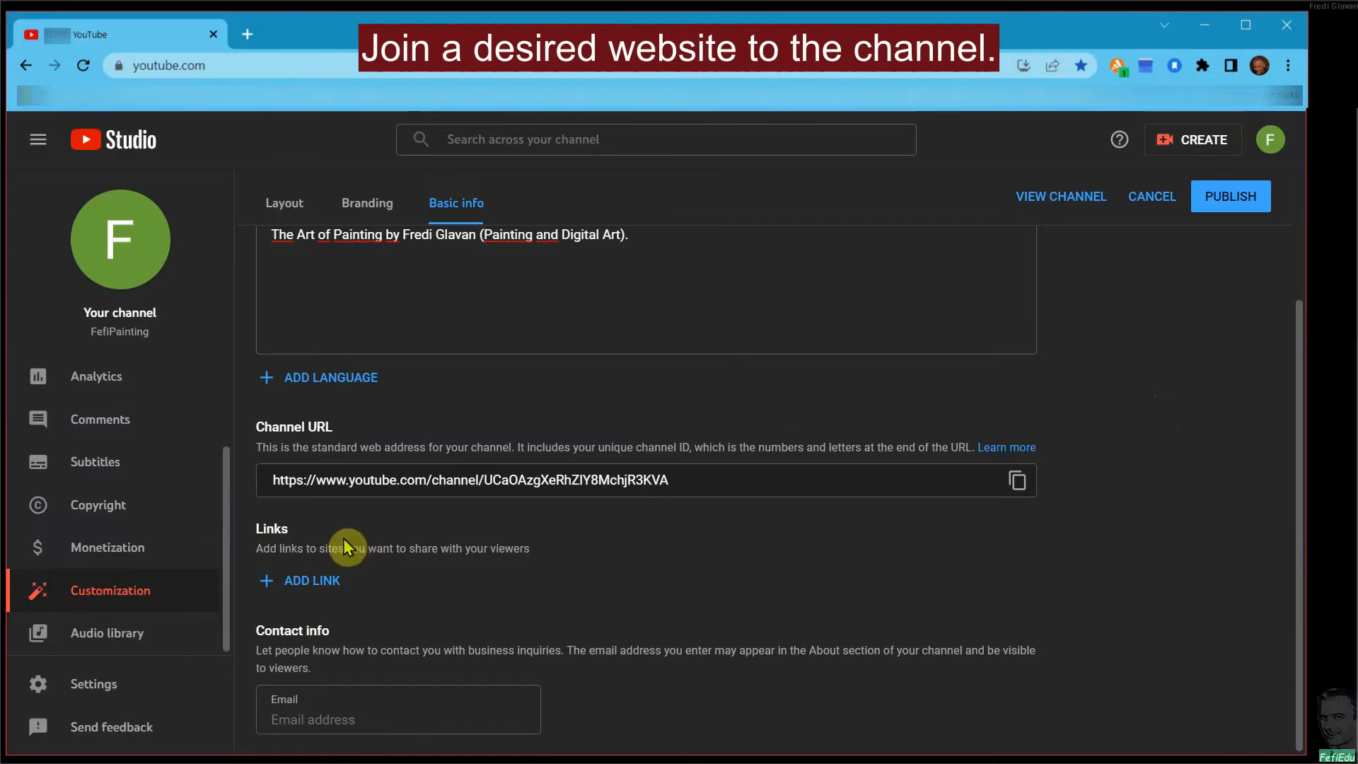
{"action": "left_click", "coordinate": [312, 581]}
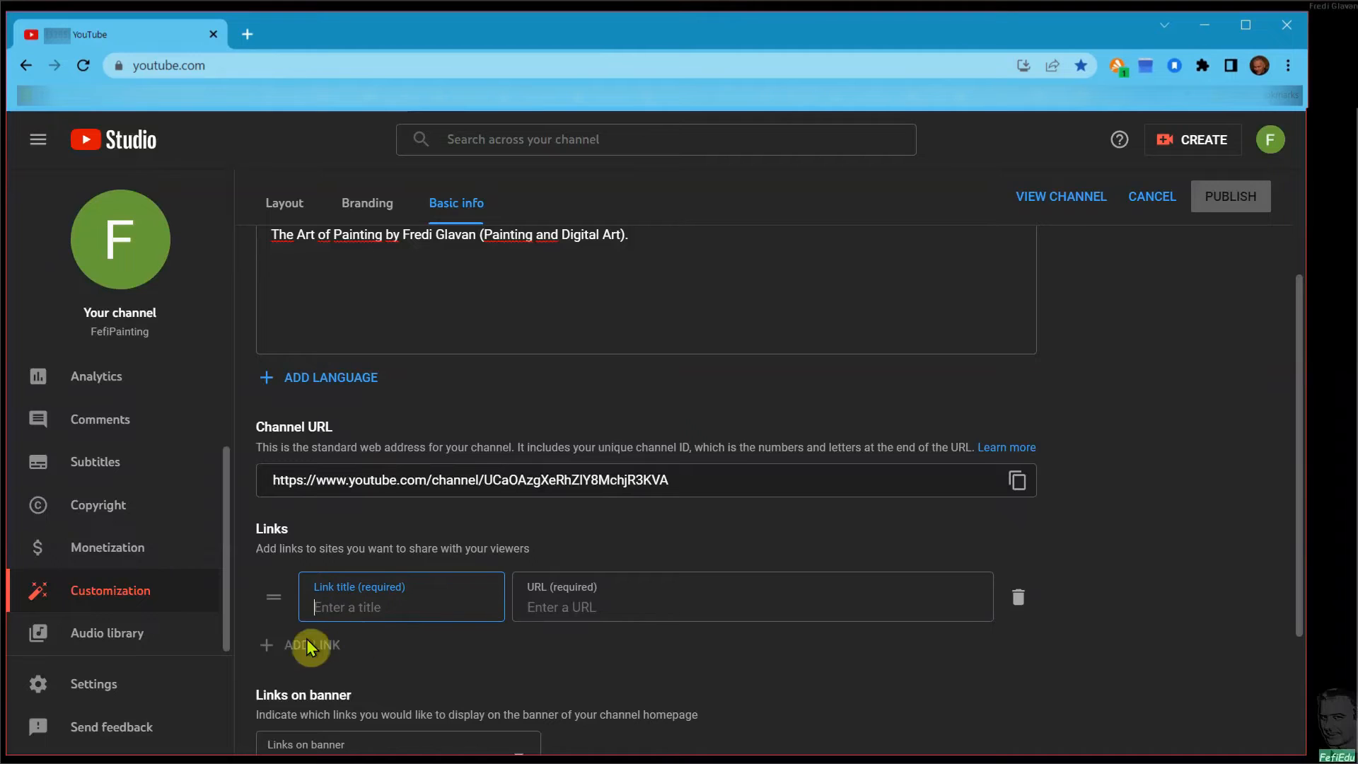
{"action": "left_click", "coordinate": [315, 587]}
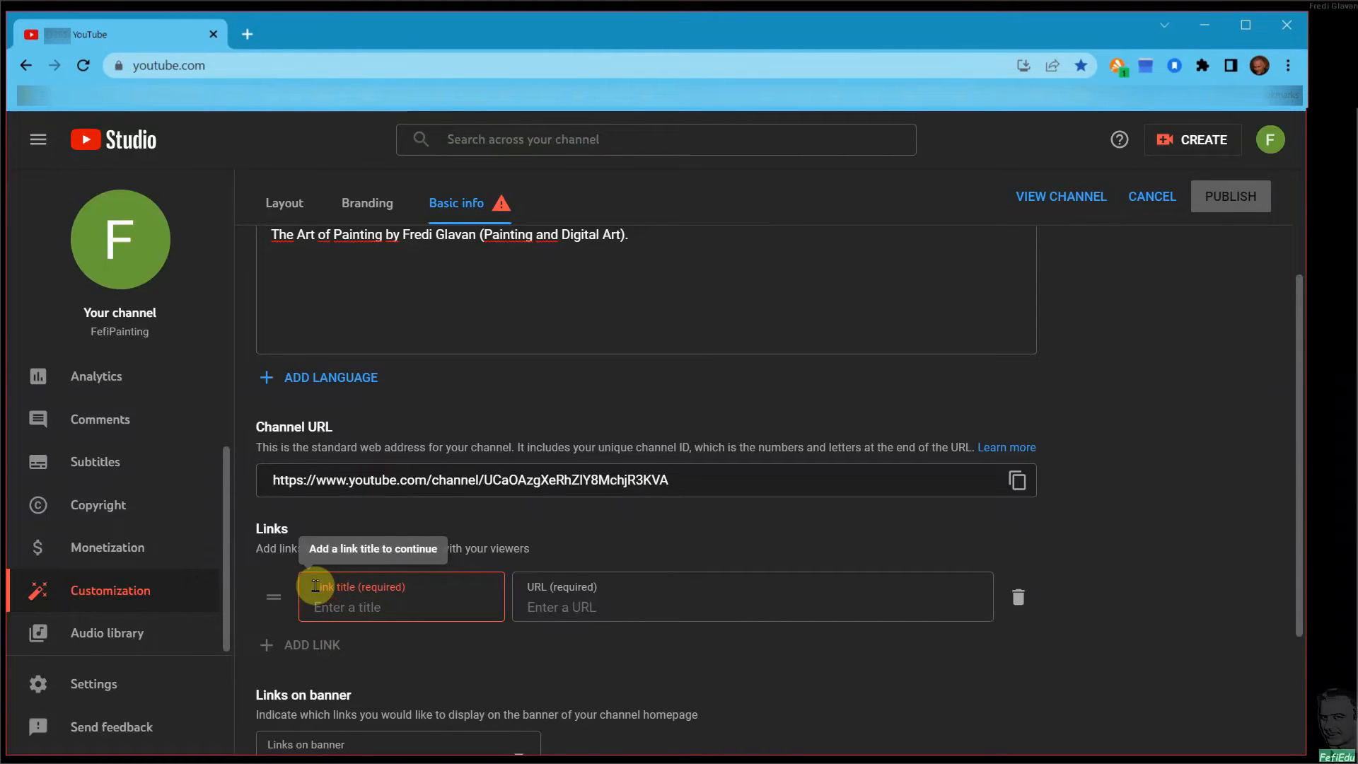
{"action": "type", "text": "Fefi Painting"}
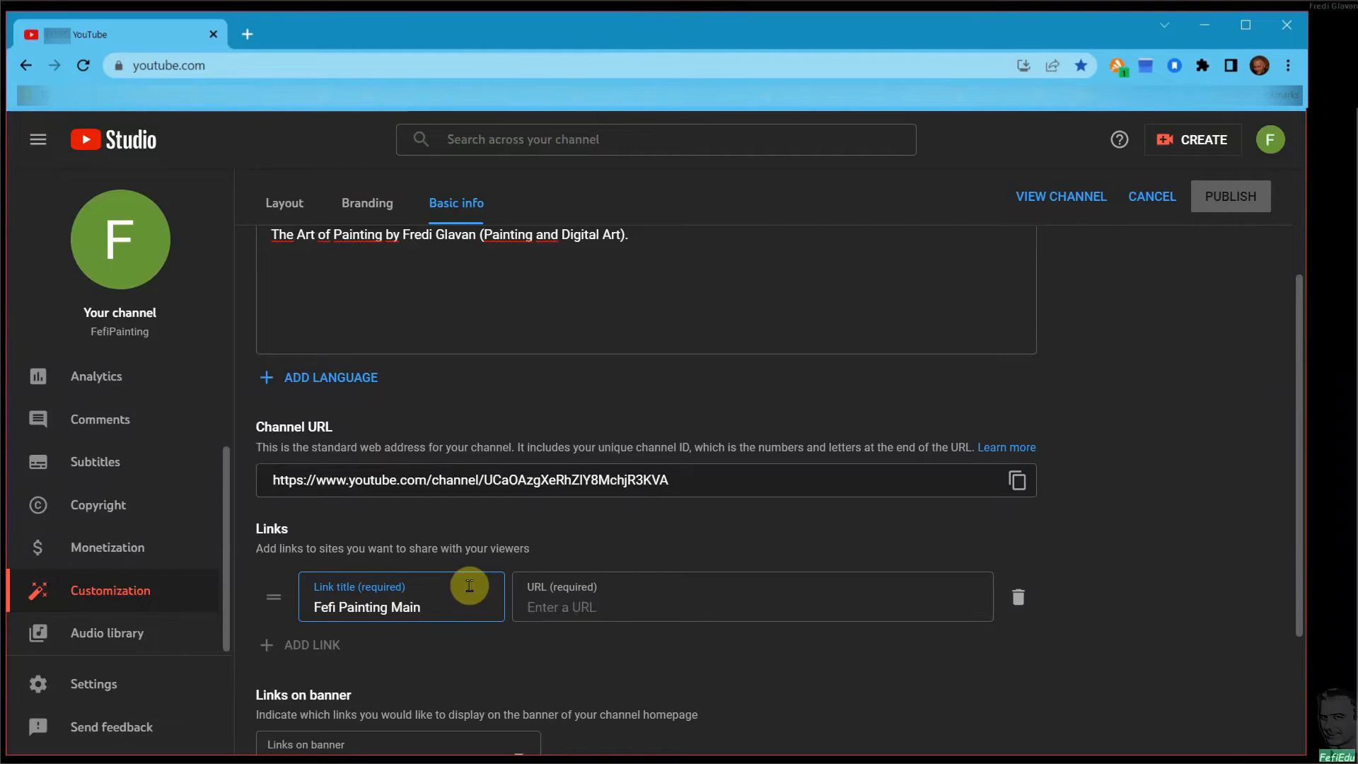
{"action": "type", "text": "ite"}
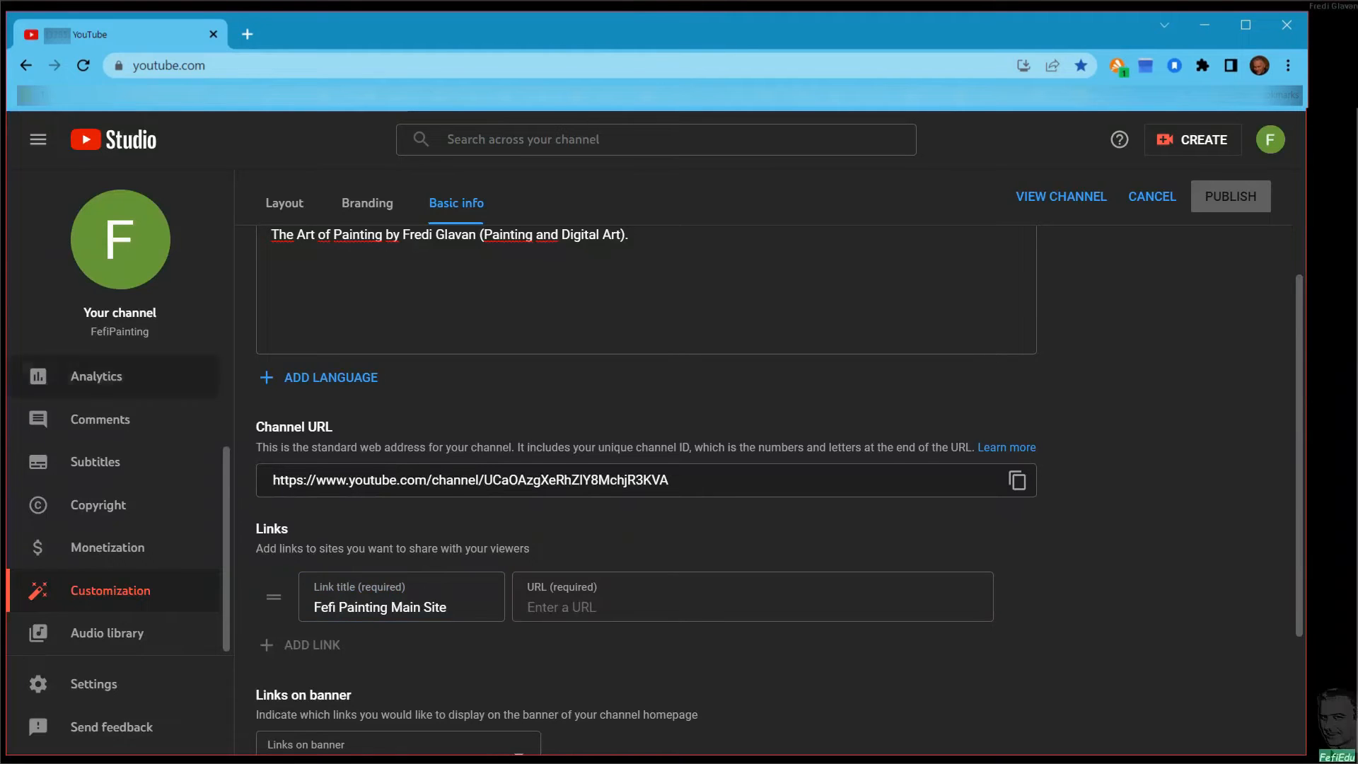
{"action": "left_click", "coordinate": [615, 607]}
{"action": "type", "text": "https://sites.google.com/view/fredpaint"}
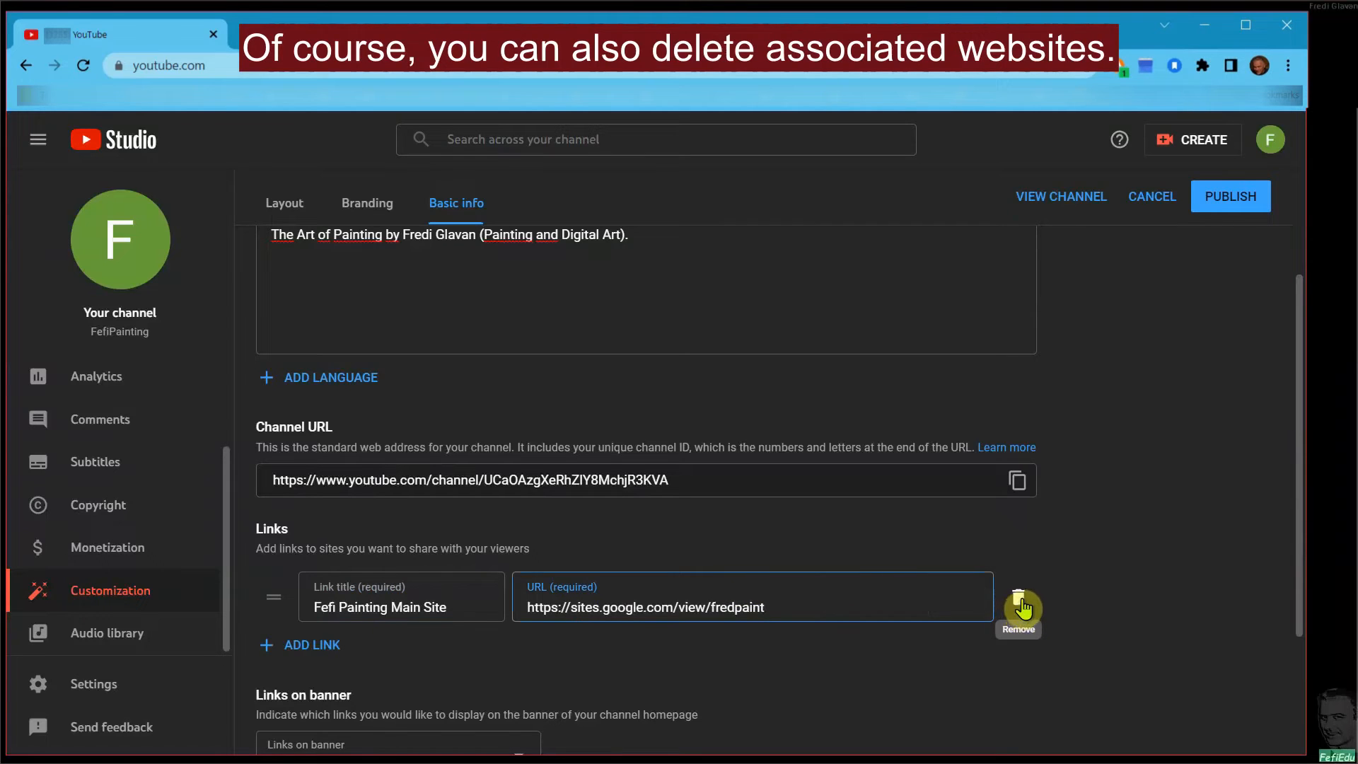
Upload FefiPainting Slika AVATAR 01.png as the channel's profile picture in the branding settings, keeping the full crop.
{"action": "left_click", "coordinate": [290, 212]}
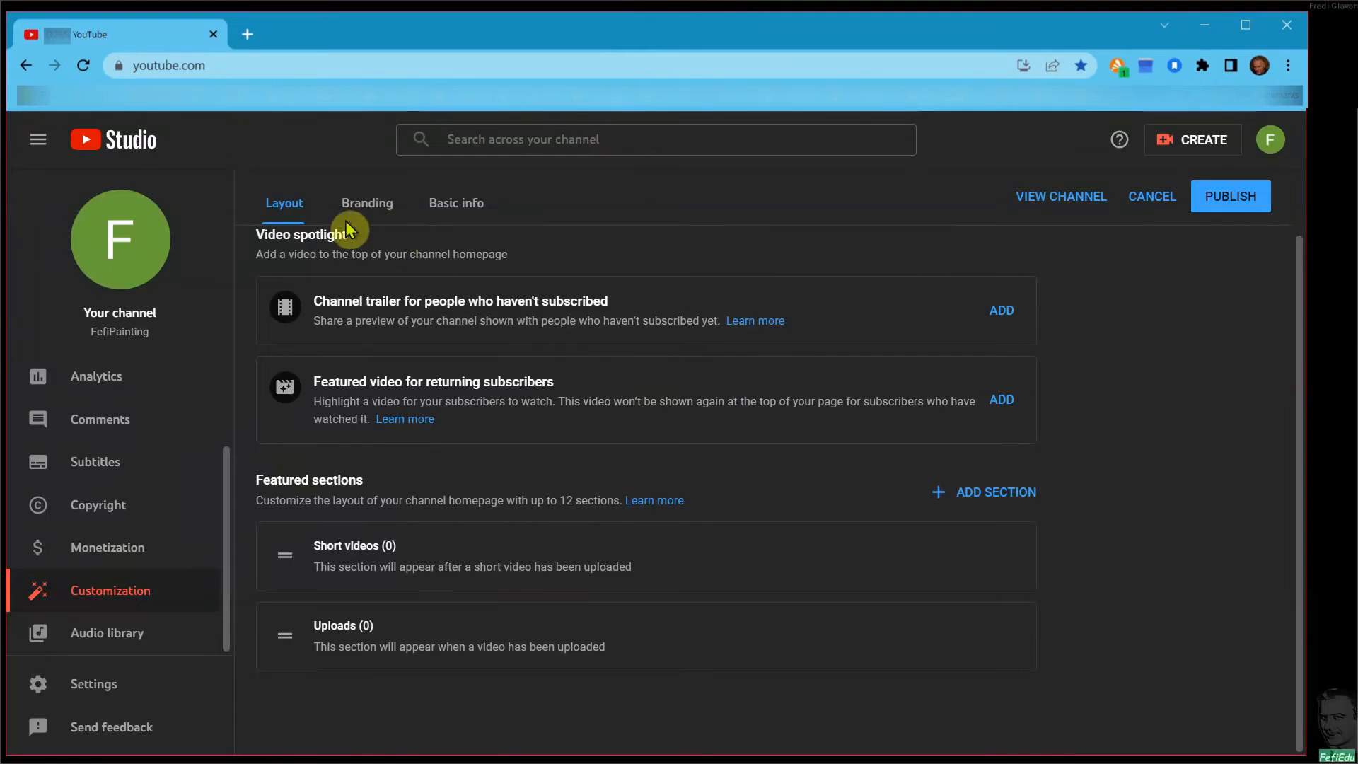
{"action": "scroll", "coordinate": [692, 587], "scroll_direction": "up", "scroll_amount": 1}
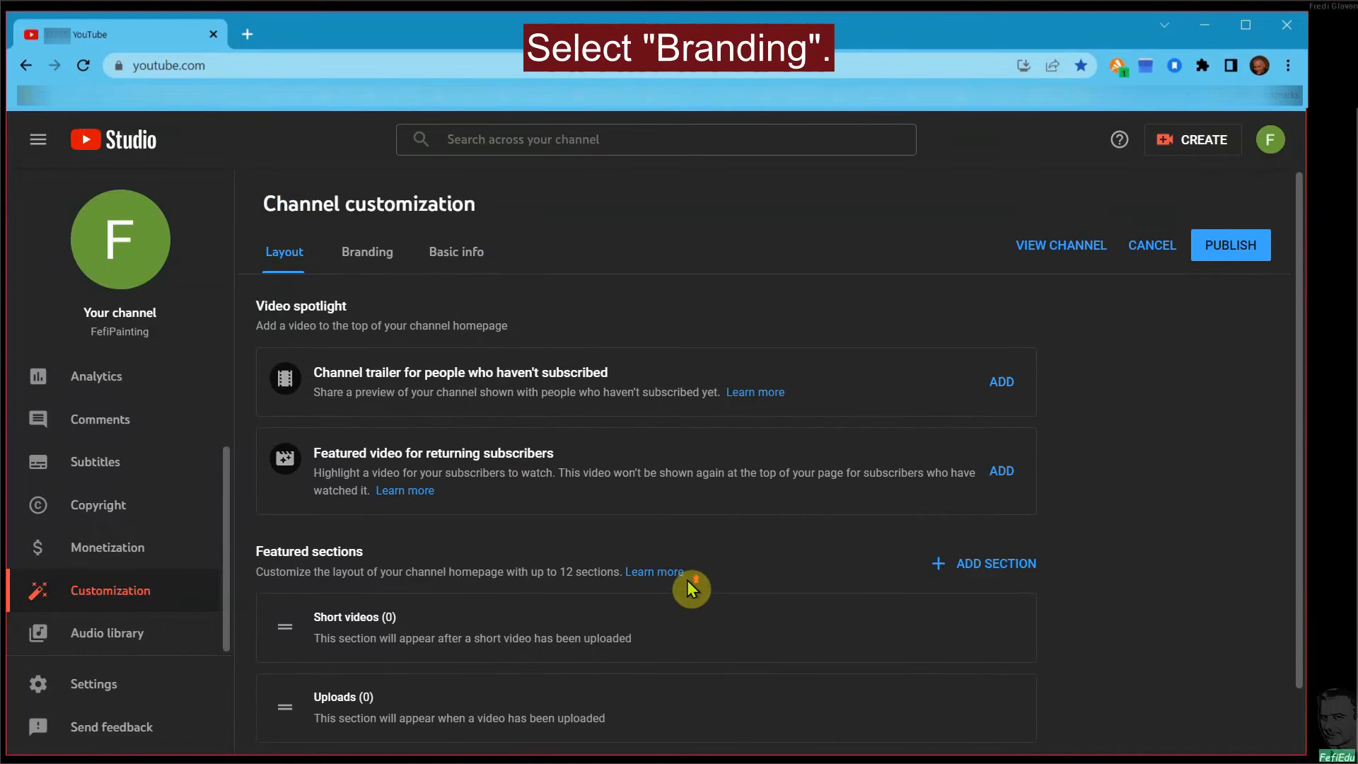
{"action": "left_click", "coordinate": [373, 247]}
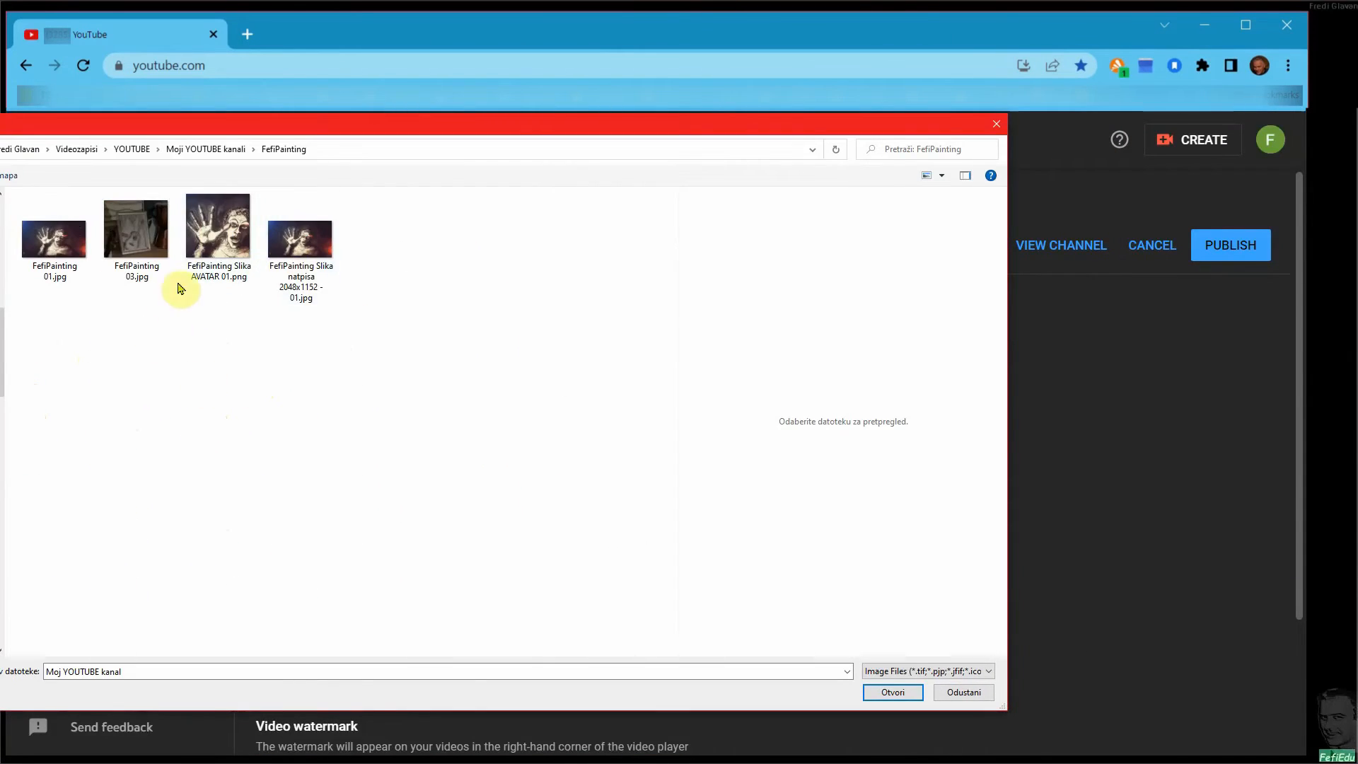
{"action": "left_click", "coordinate": [220, 228]}
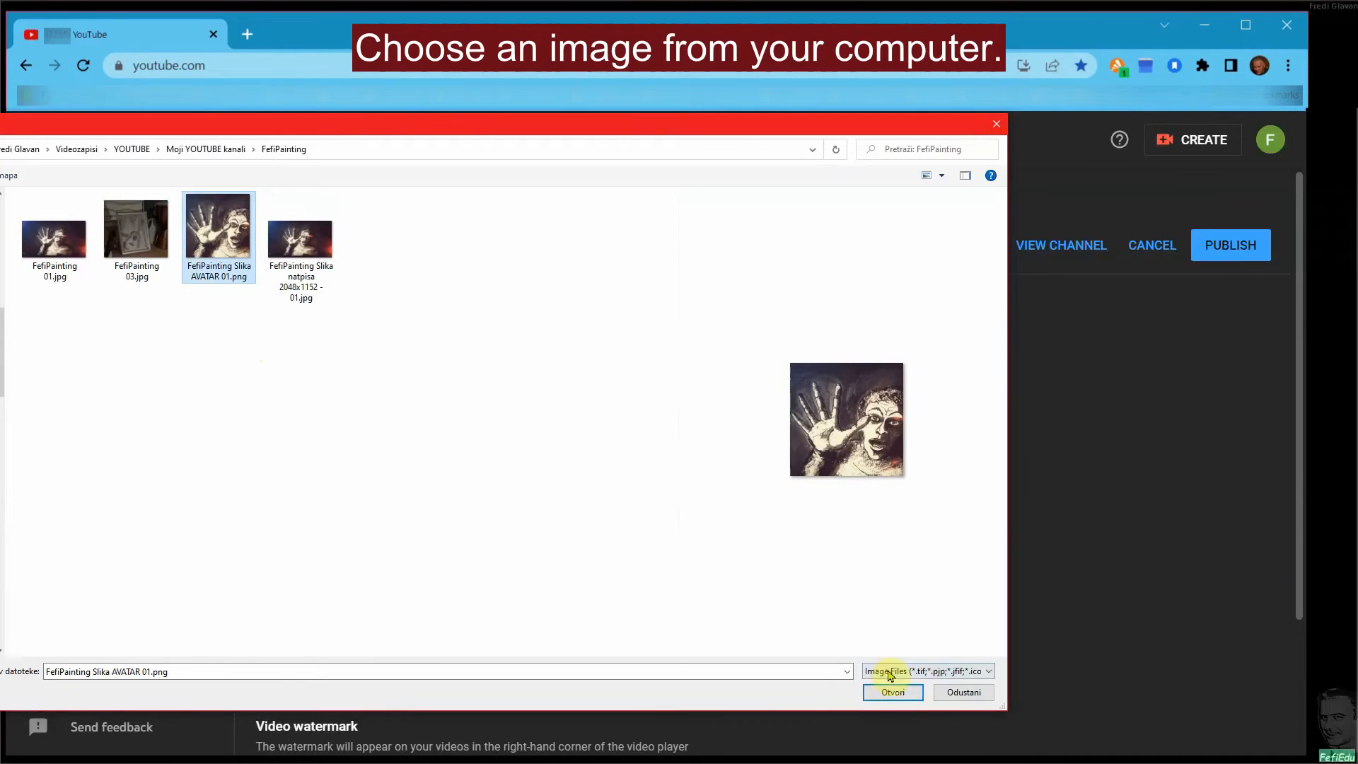
{"action": "left_click", "coordinate": [893, 692]}
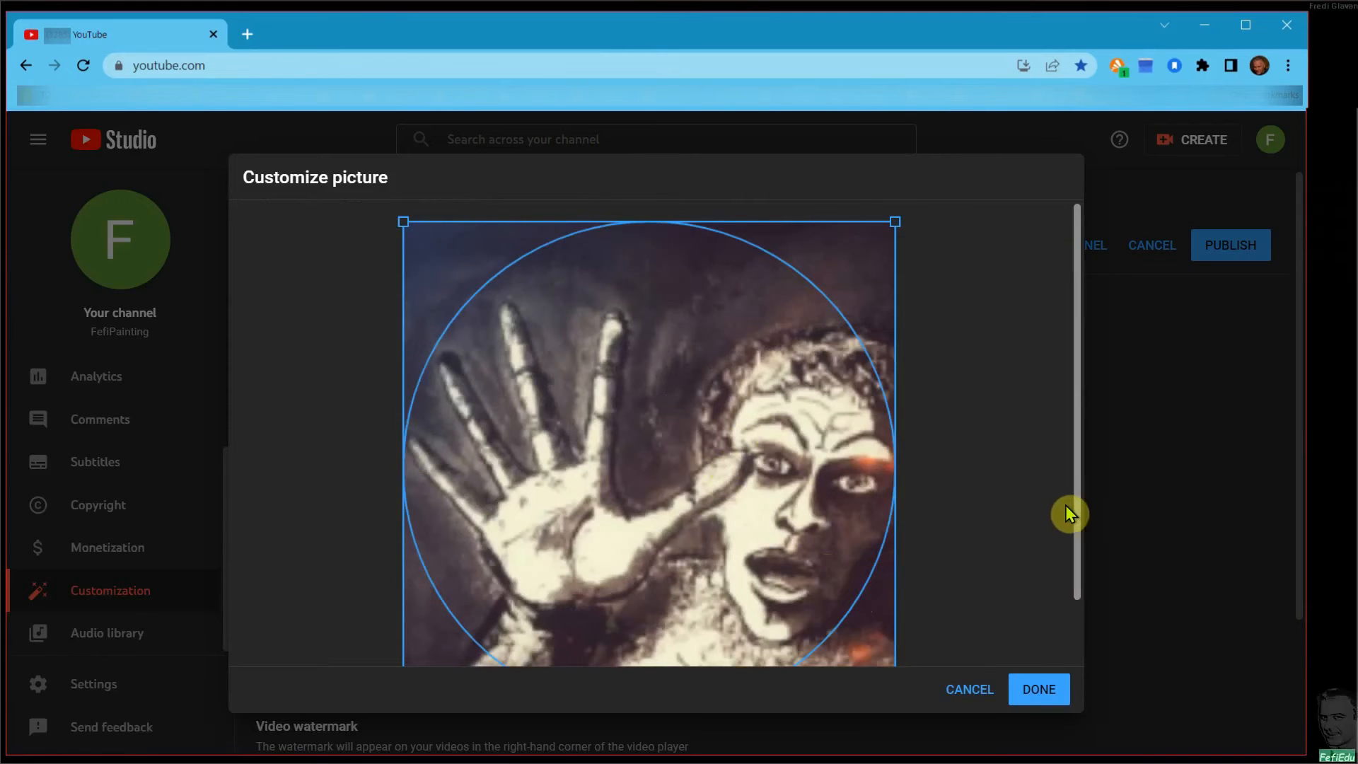
{"action": "left_click_drag", "start_coordinate": [1074, 501], "coordinate": [1089, 460]}
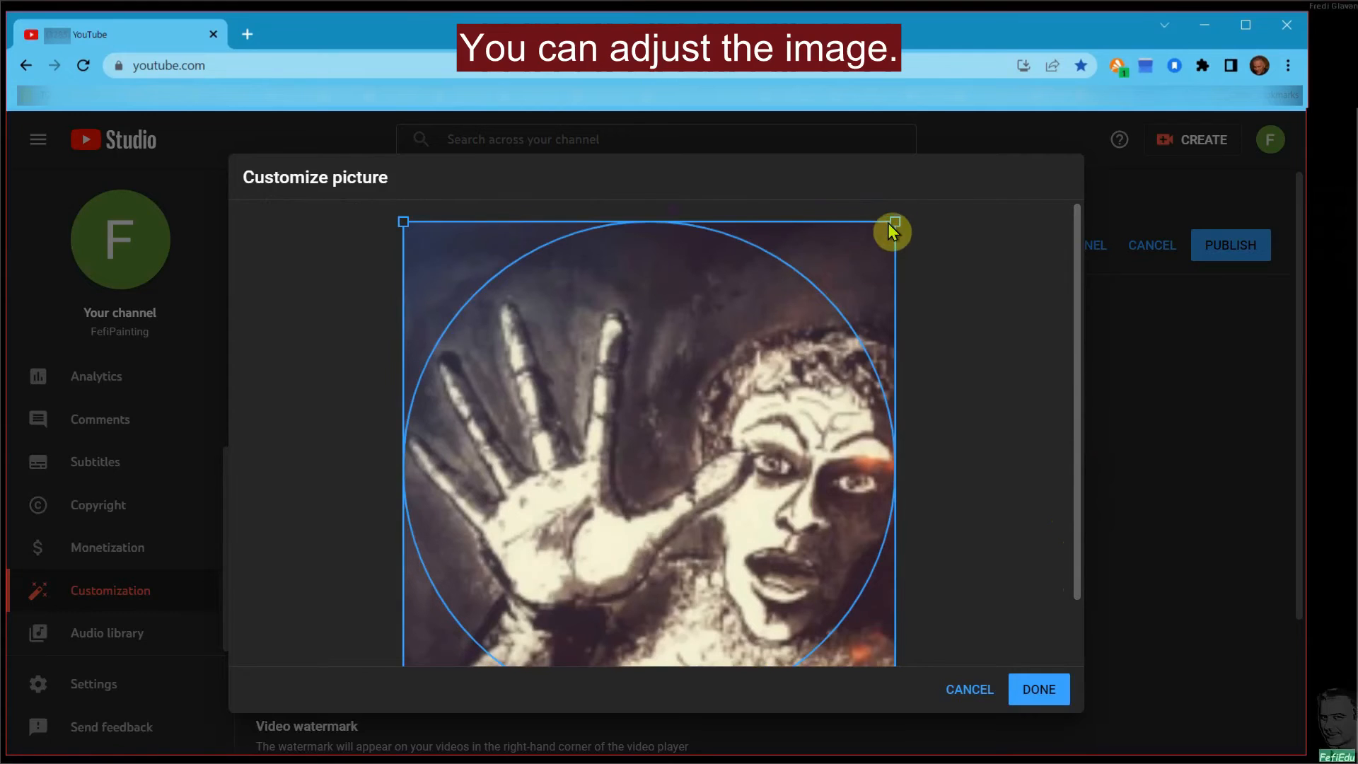
{"action": "left_click", "coordinate": [1038, 692]}
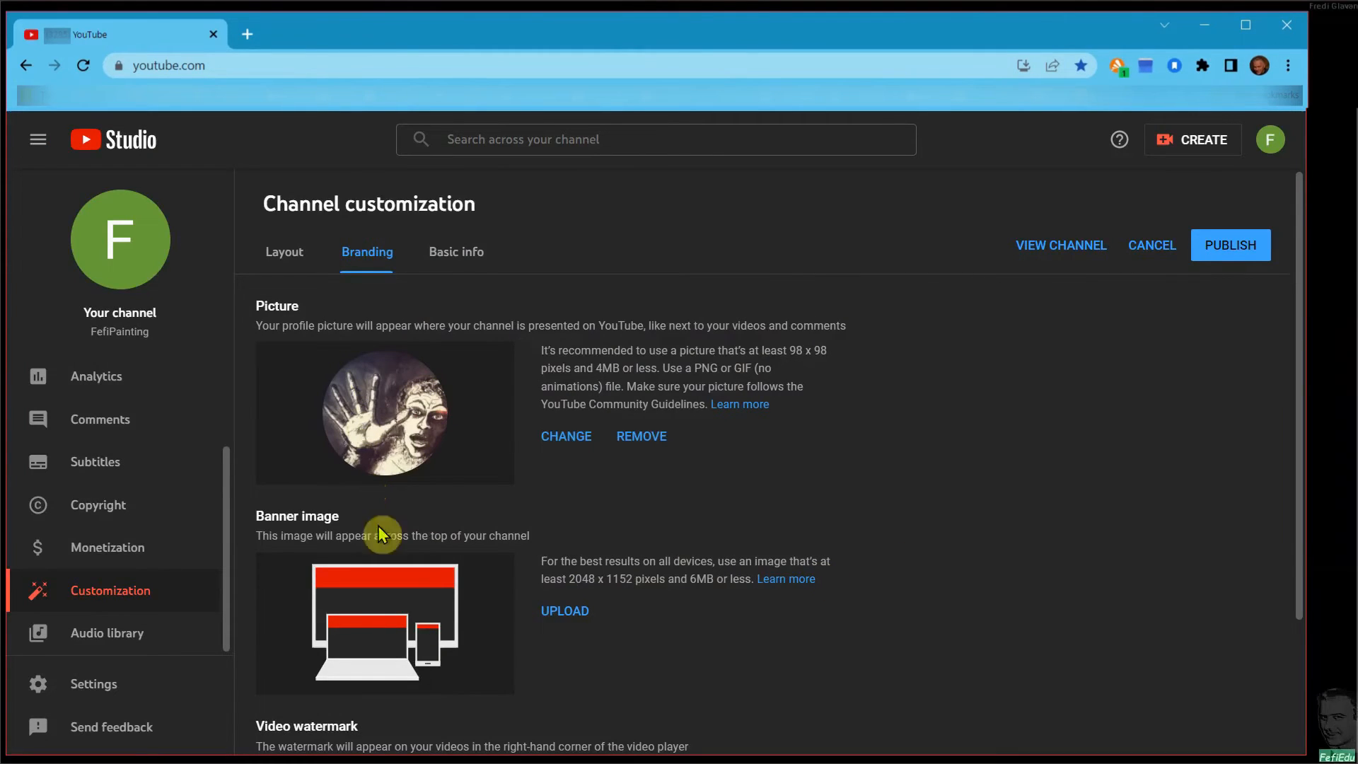
Upload FefiPainting Slika natpisa 2048x1152 - 01.jpg as the channel's banner image, checking the TV, desktop and all-devices previews and keeping the default crop.
{"action": "left_click", "coordinate": [557, 612]}
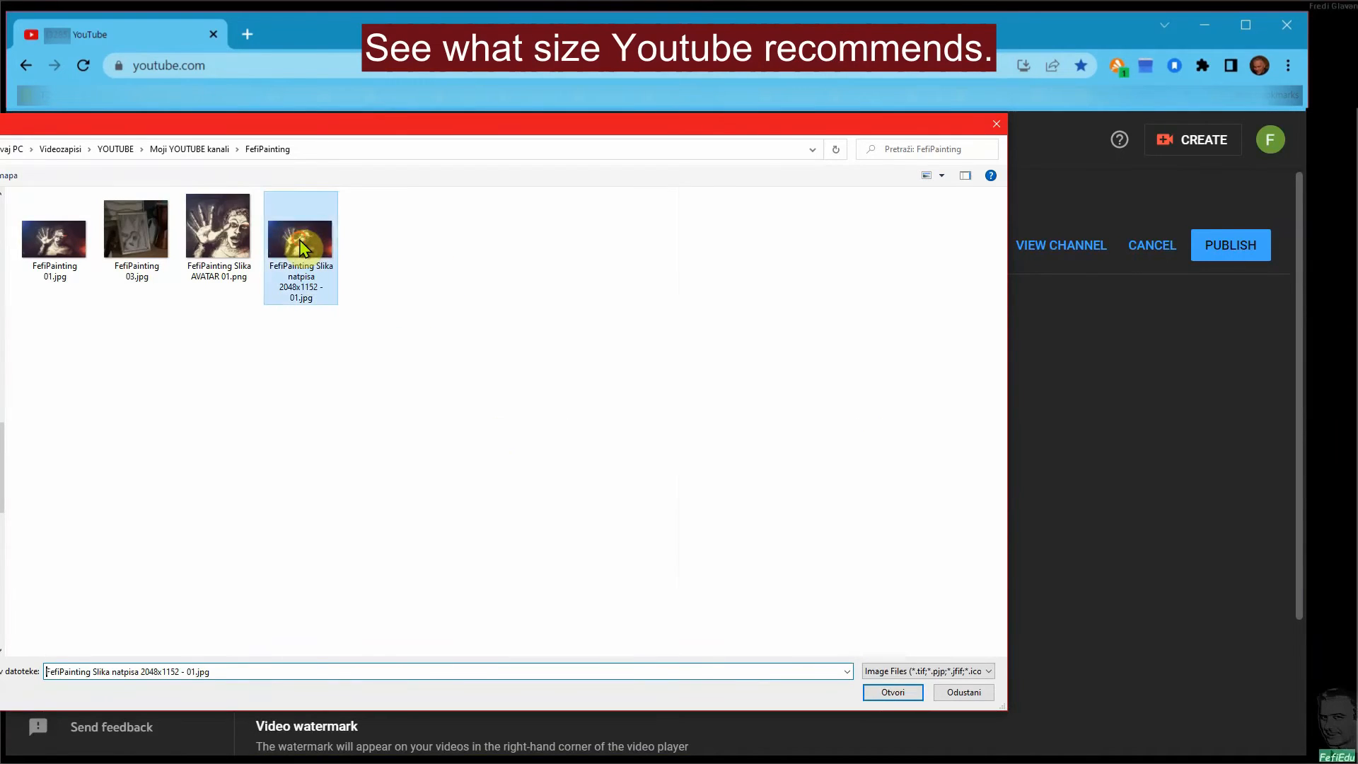
{"action": "left_click", "coordinate": [300, 247]}
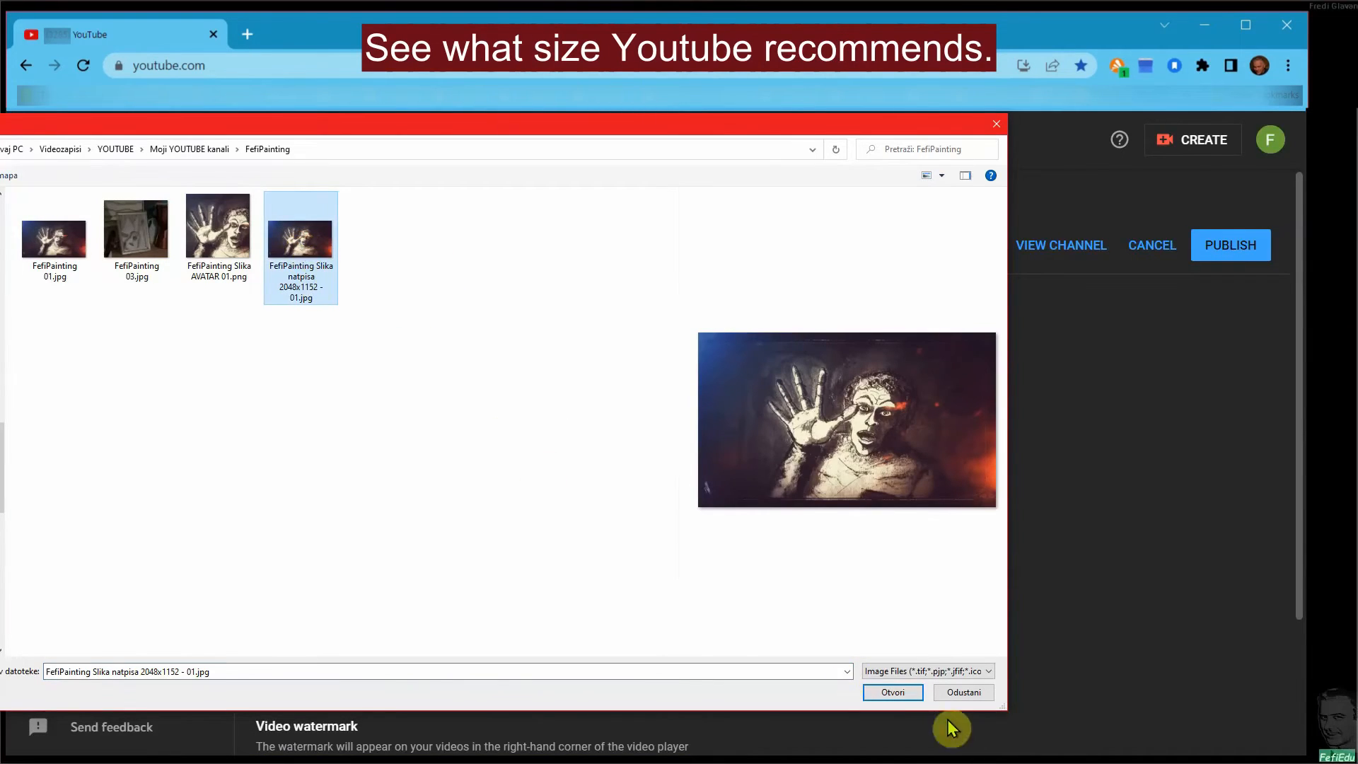
{"action": "left_click", "coordinate": [894, 693]}
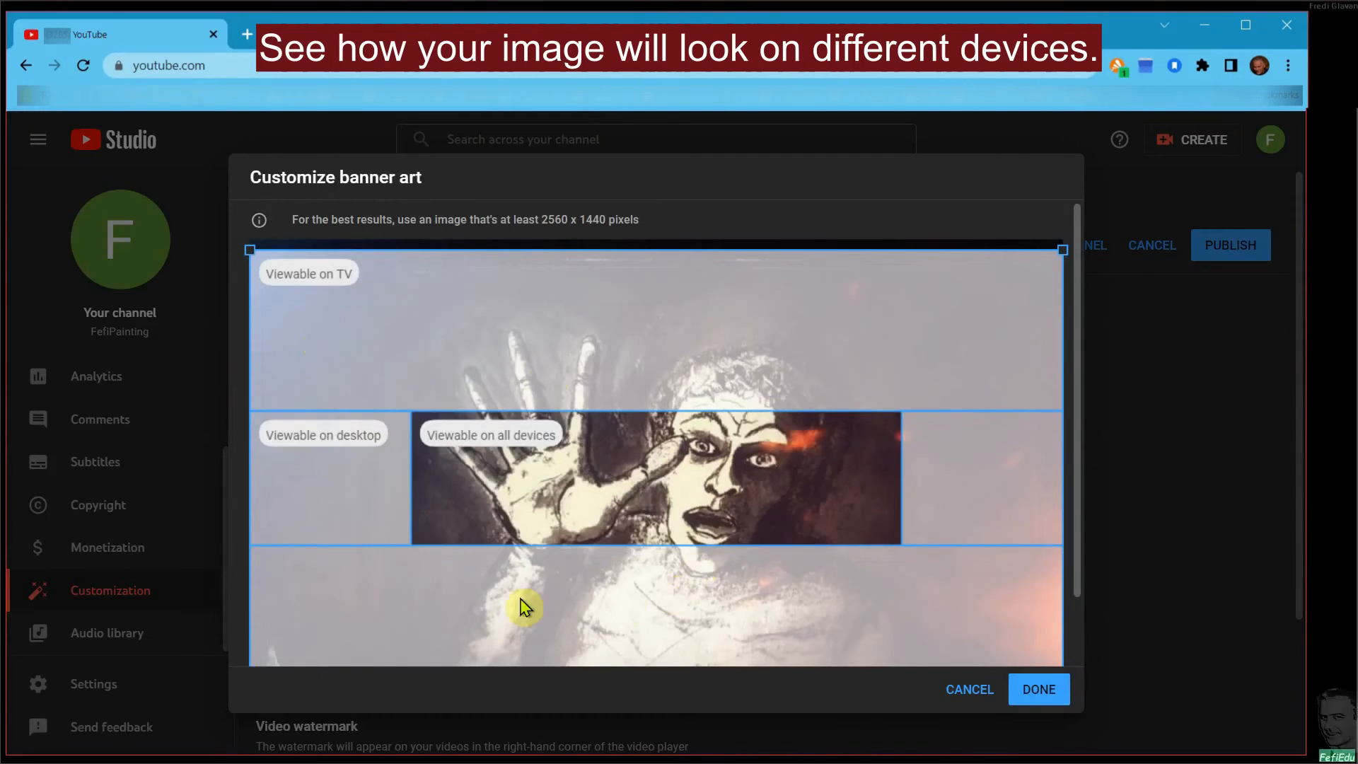
{"action": "mouse_move", "coordinate": [306, 285]}
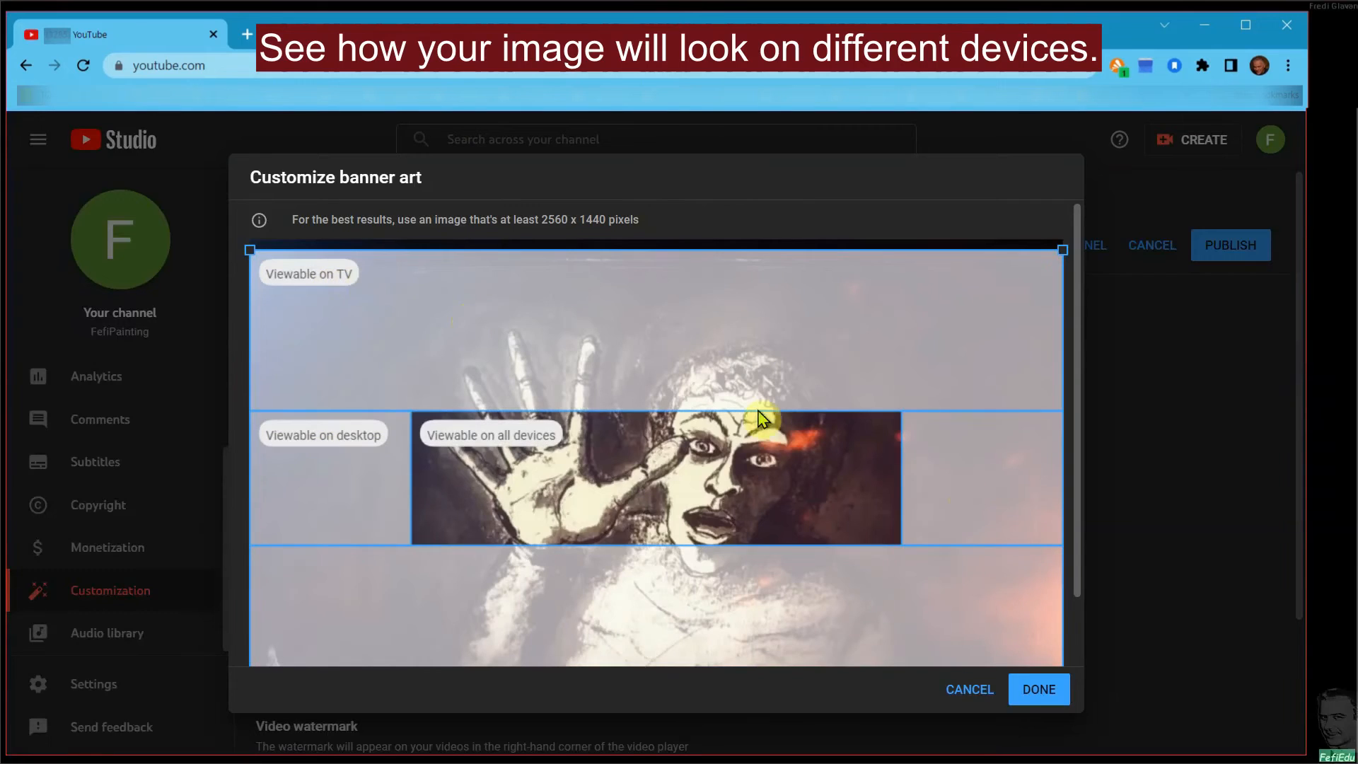
{"action": "mouse_move", "coordinate": [1081, 575]}
{"action": "left_mouse_down"}
{"action": "mouse_move", "coordinate": [1079, 648]}
{"action": "mouse_move", "coordinate": [1075, 587]}
{"action": "left_mouse_up"}
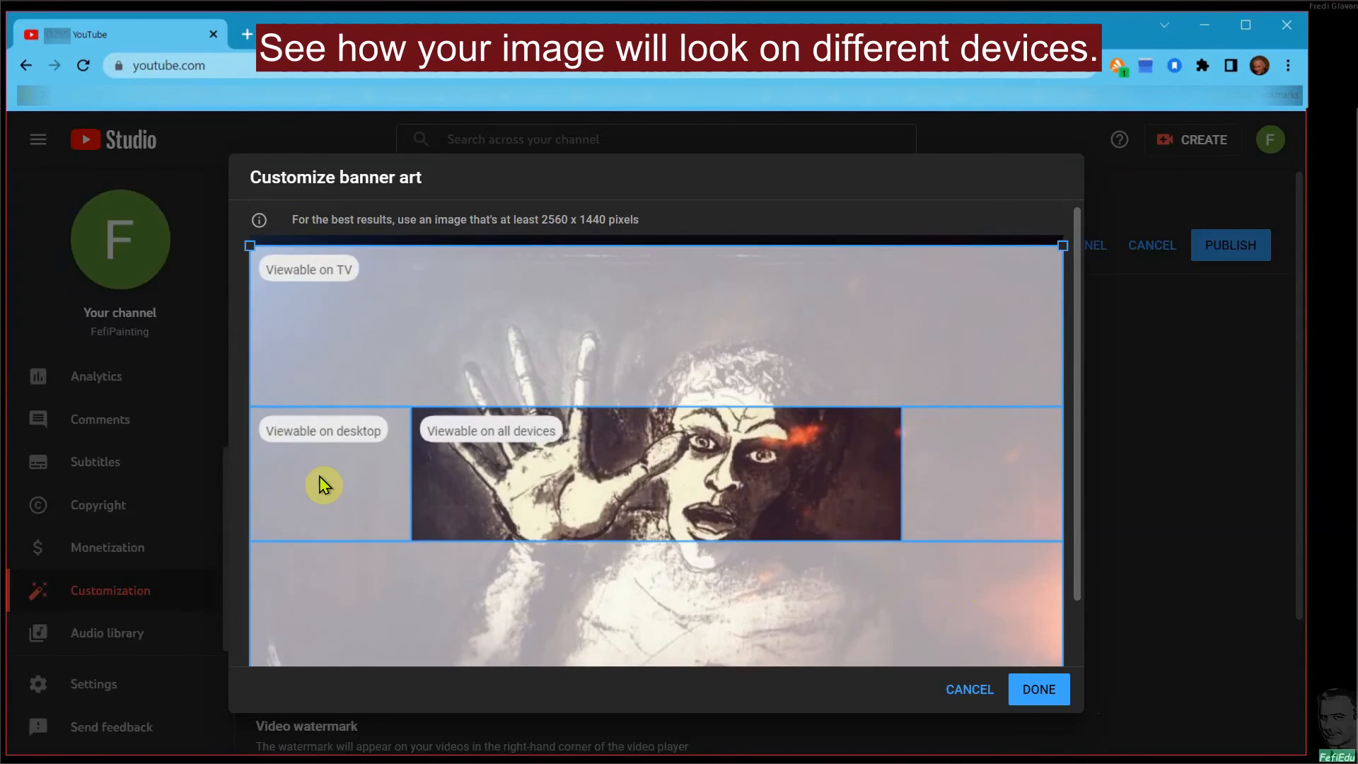
{"action": "mouse_move", "coordinate": [347, 435]}
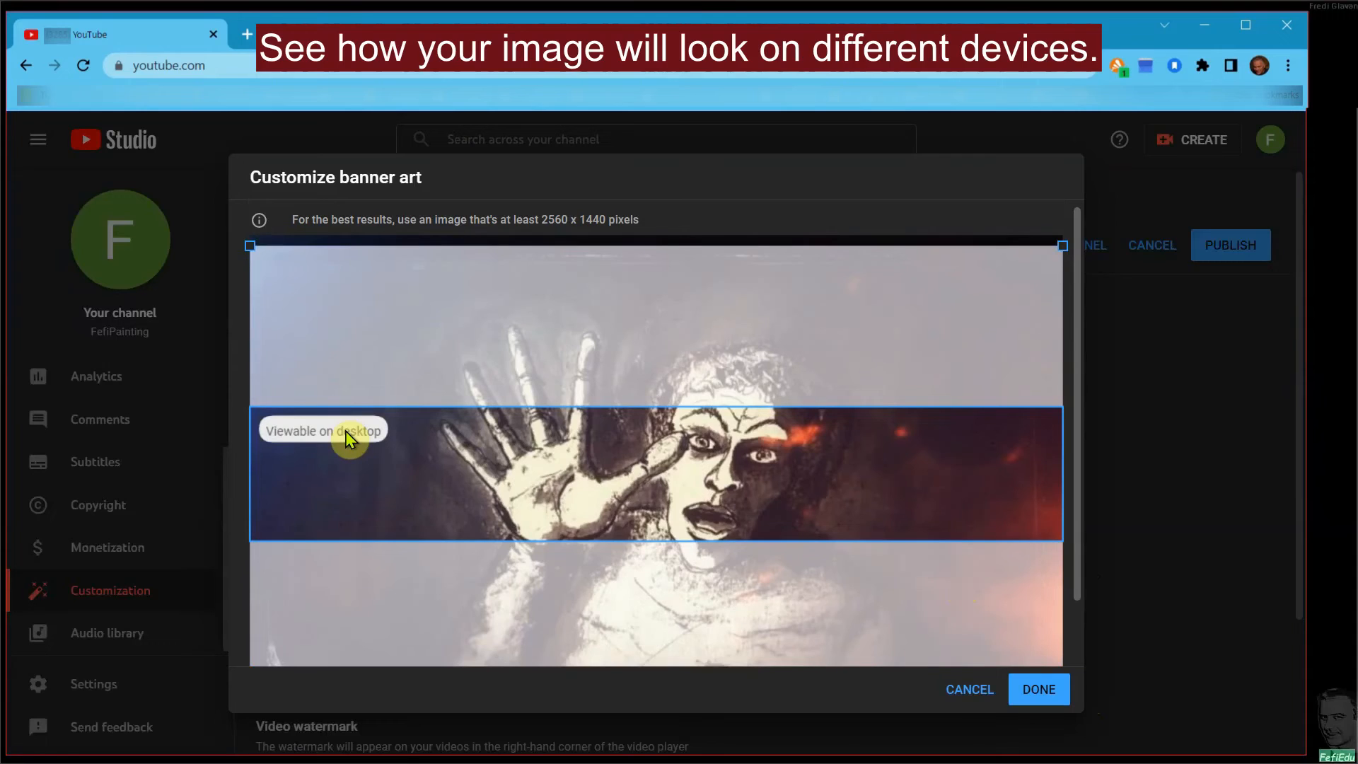
{"action": "mouse_move", "coordinate": [542, 437]}
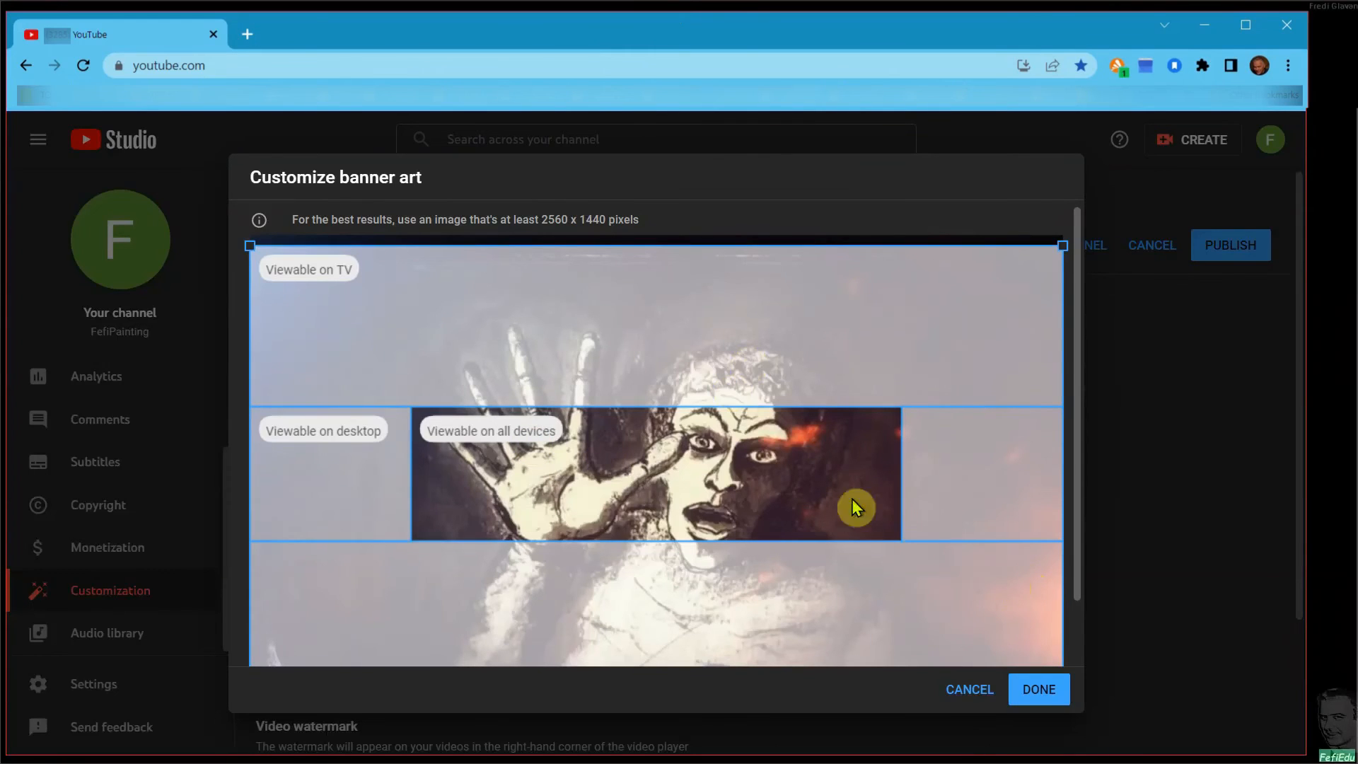
{"action": "left_click", "coordinate": [1053, 693]}
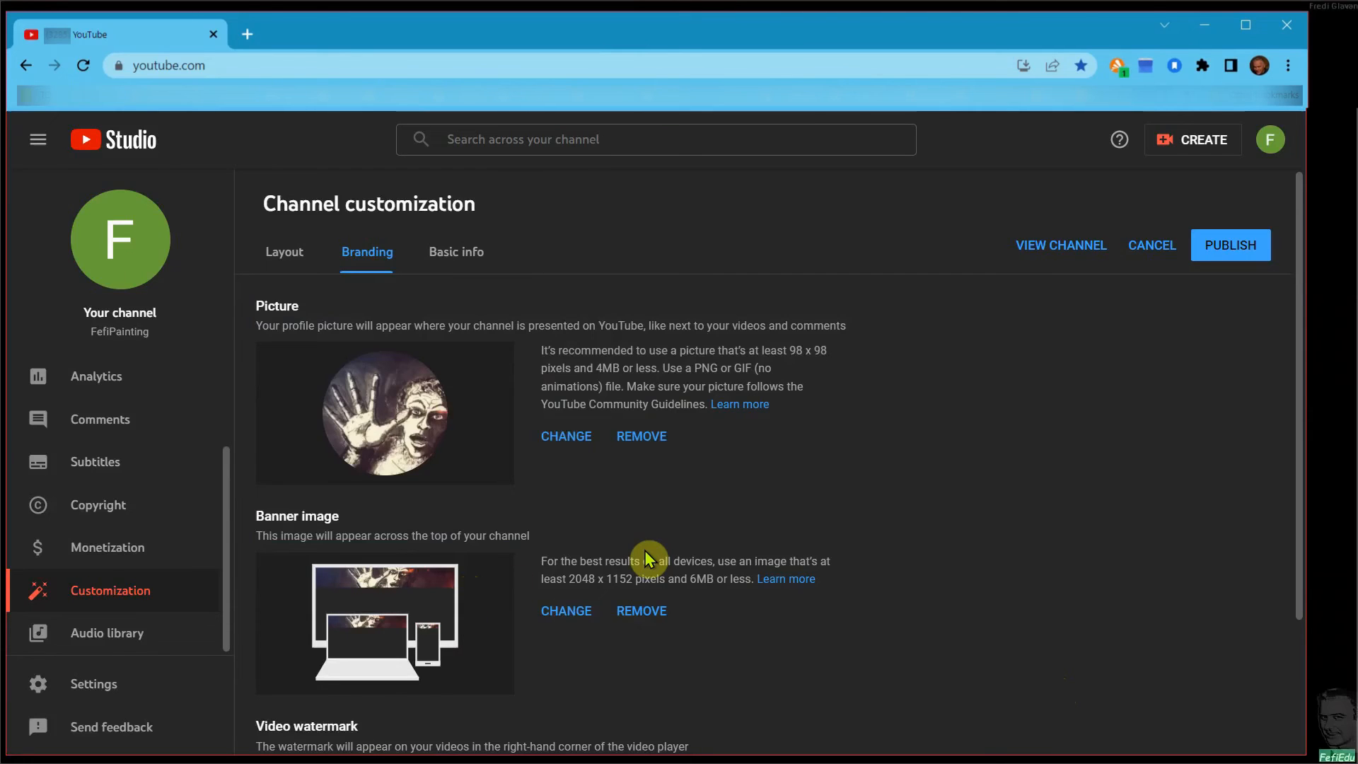
Review the video watermark section of the branding settings and publish the channel customization changes.
{"action": "scroll", "coordinate": [646, 559], "scroll_direction": "down", "scroll_amount": 2}
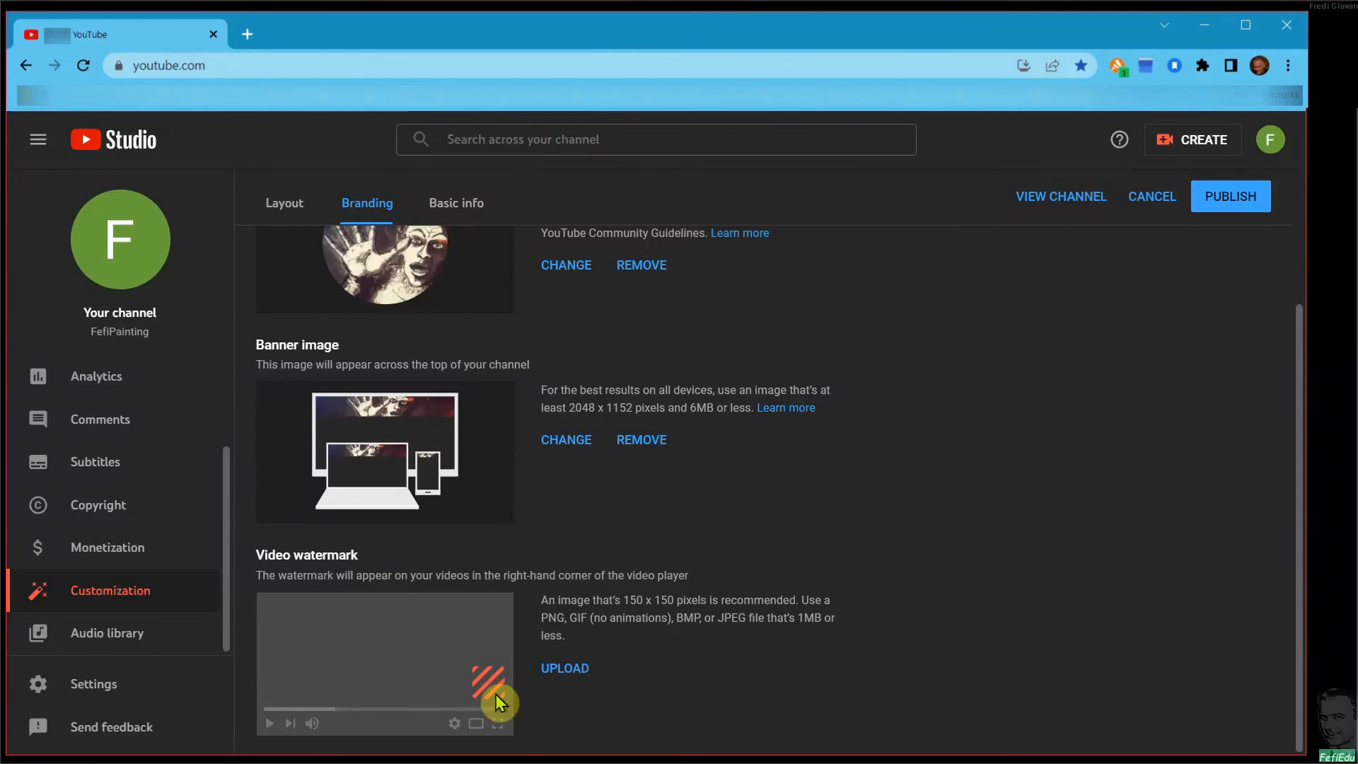
{"action": "scroll", "coordinate": [931, 416], "scroll_direction": "up", "scroll_amount": 3}
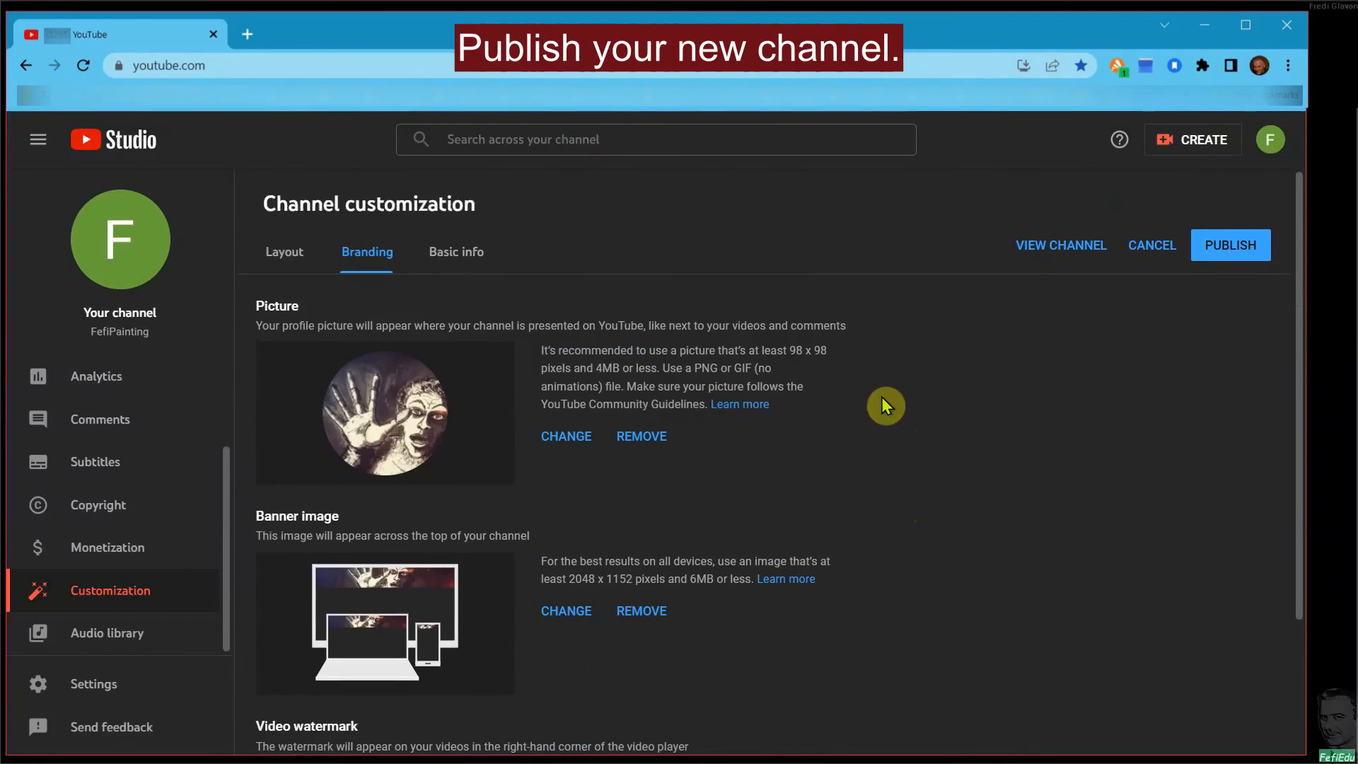
{"action": "left_click", "coordinate": [1217, 246]}
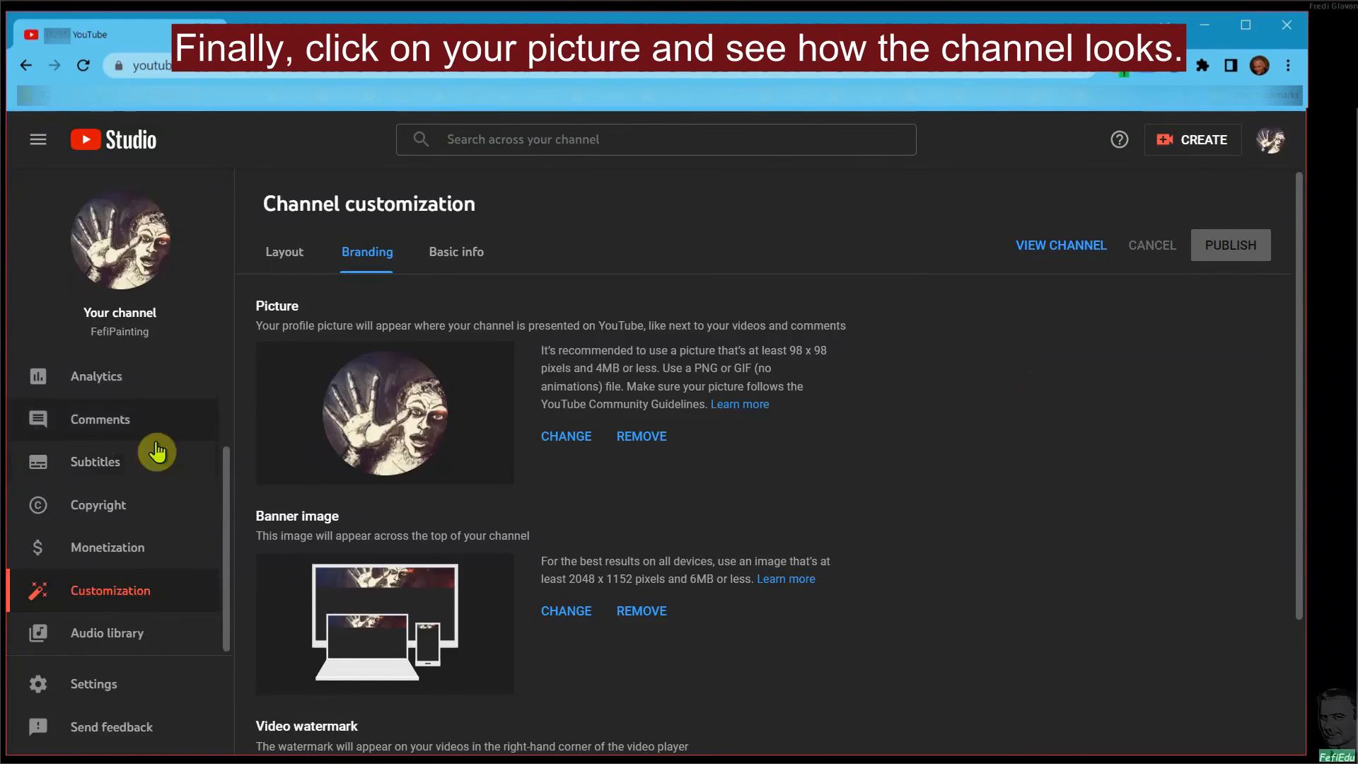
Open the FefiPainting channel's public page and look over its banner, profile picture, link and home section.
{"action": "left_click", "coordinate": [122, 245]}
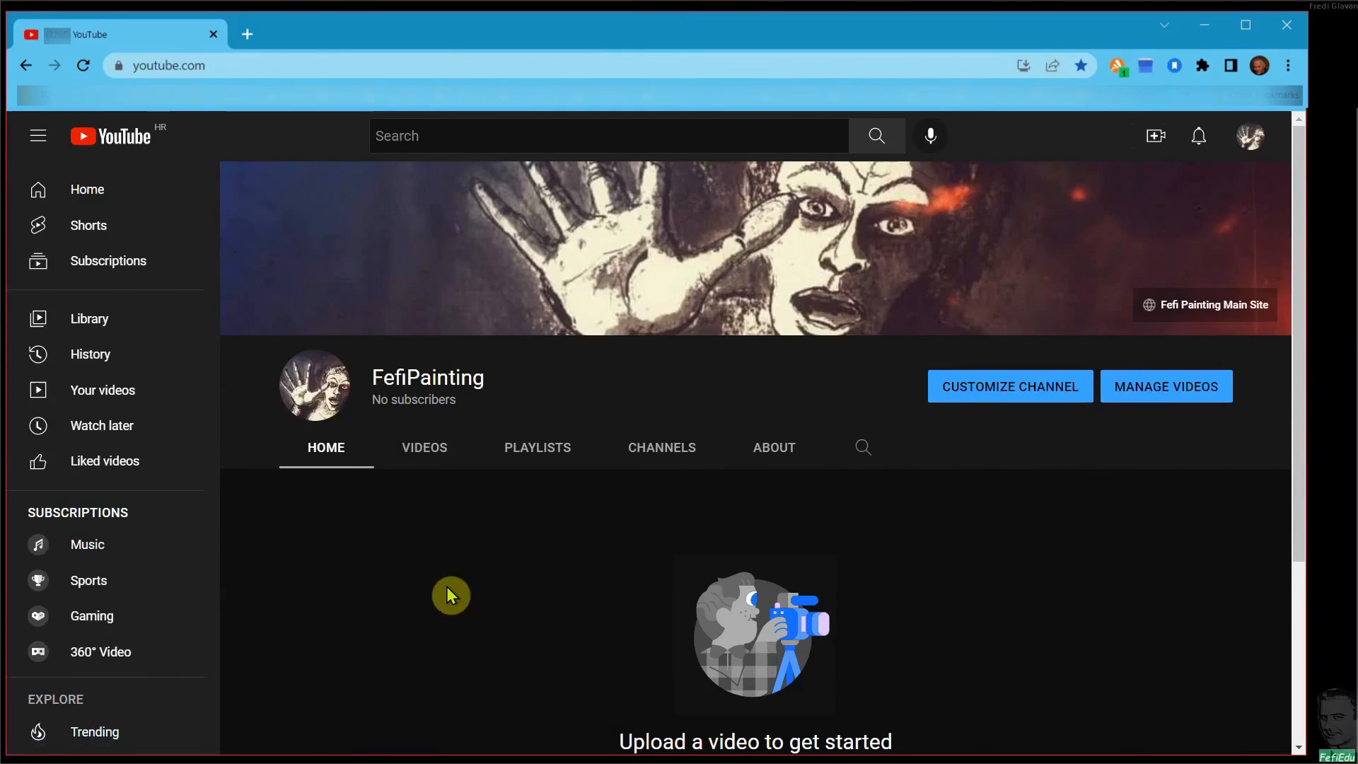
{"action": "scroll", "coordinate": [410, 520], "scroll_direction": "down", "scroll_amount": 3}
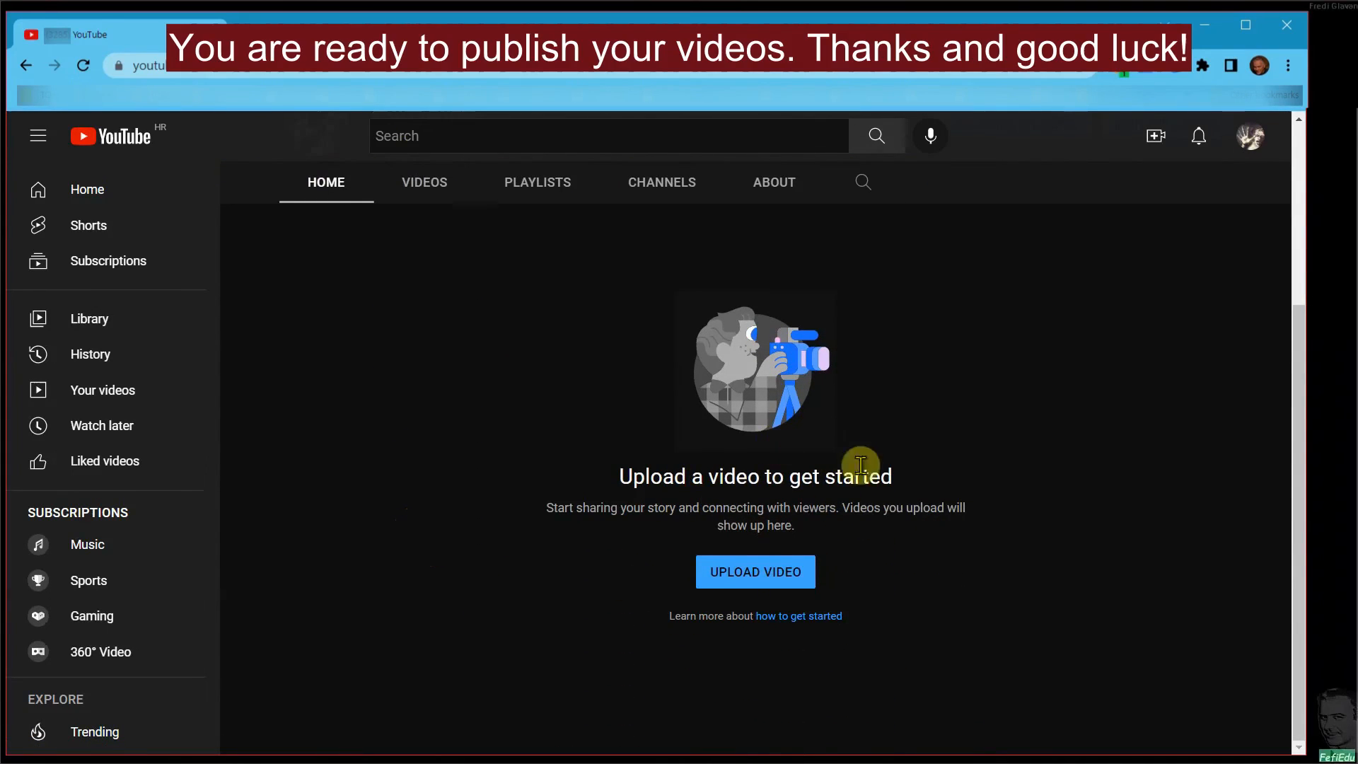
{"action": "scroll", "coordinate": [517, 467], "scroll_direction": "up", "scroll_amount": 3}
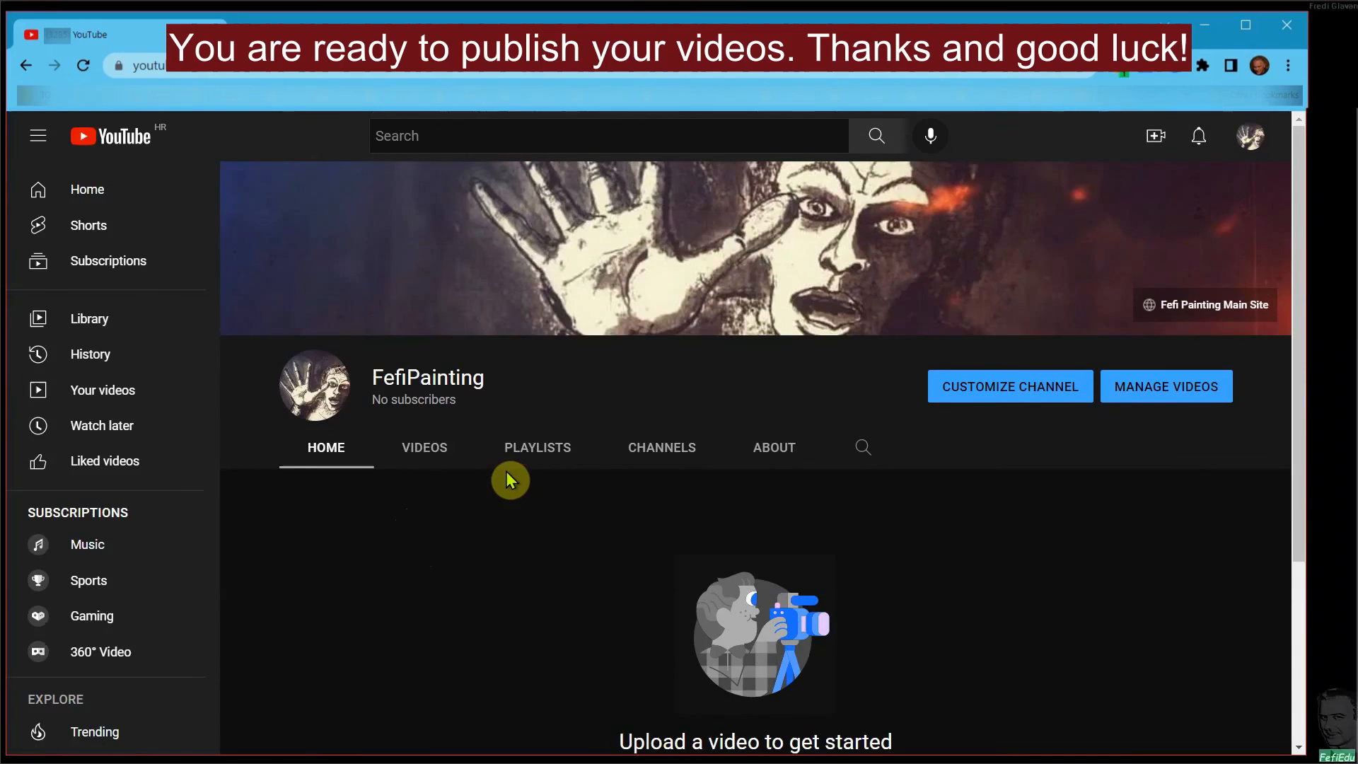